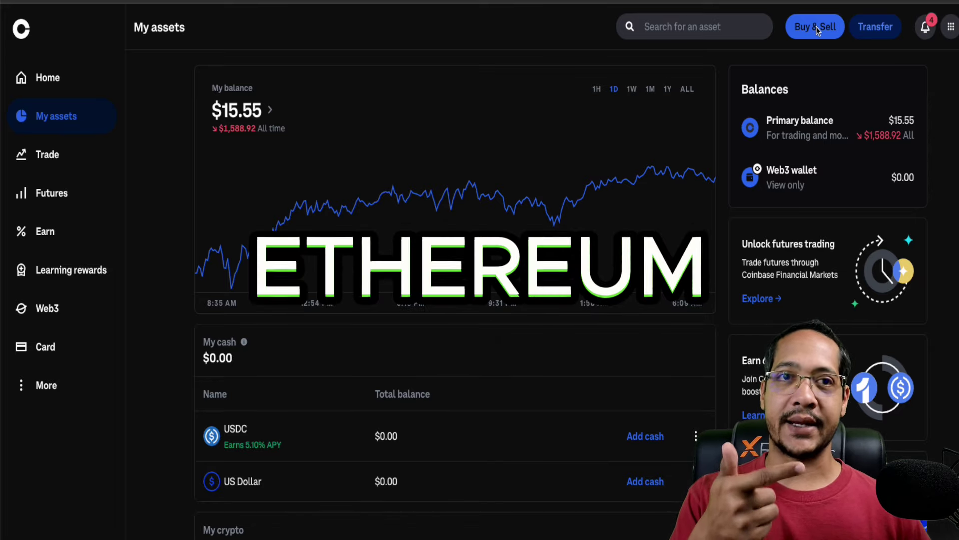
# Step: Buy 50 USDC in Coinbase and dismiss the order-submitted message
pyautogui.click(818, 28)
pyautogui.click(493, 186)
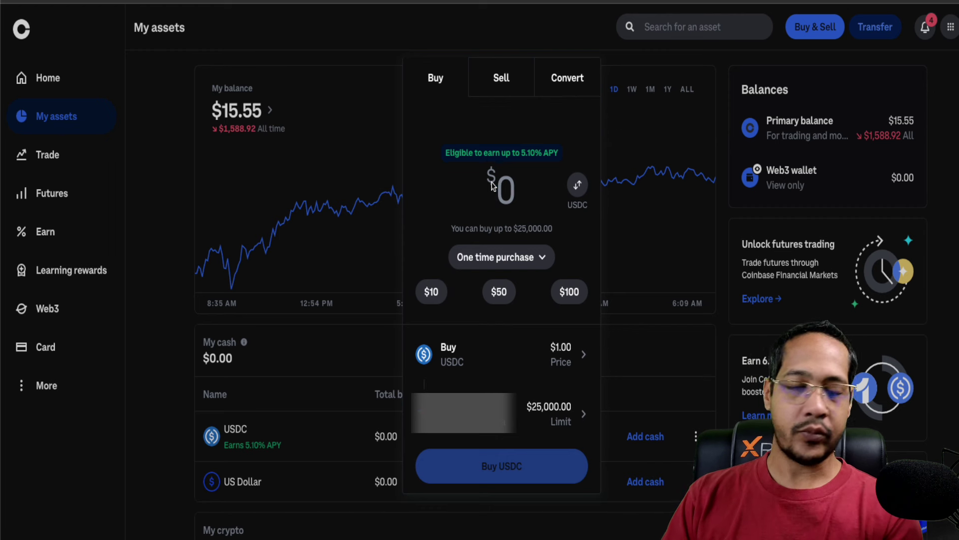
pyautogui.write('50')
pyautogui.click(508, 467)
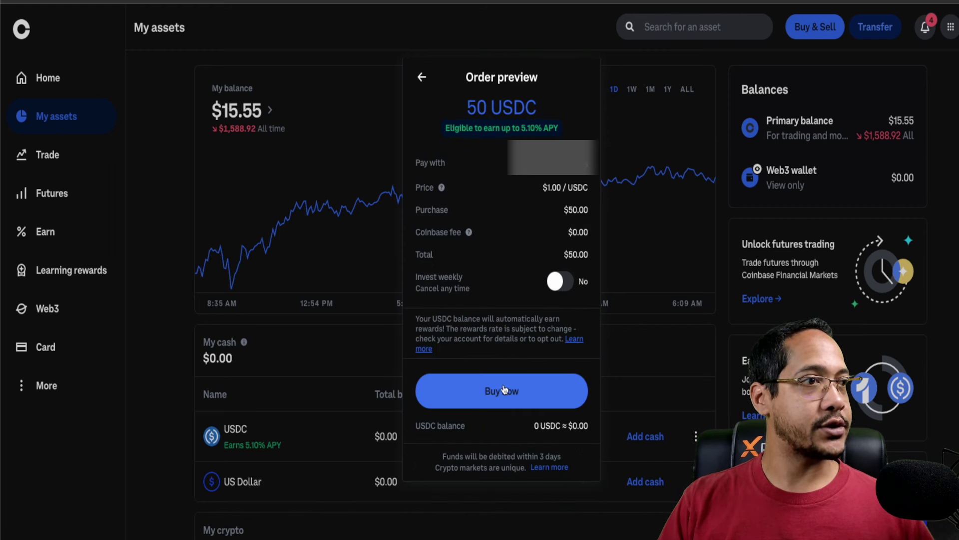
pyautogui.click(504, 393)
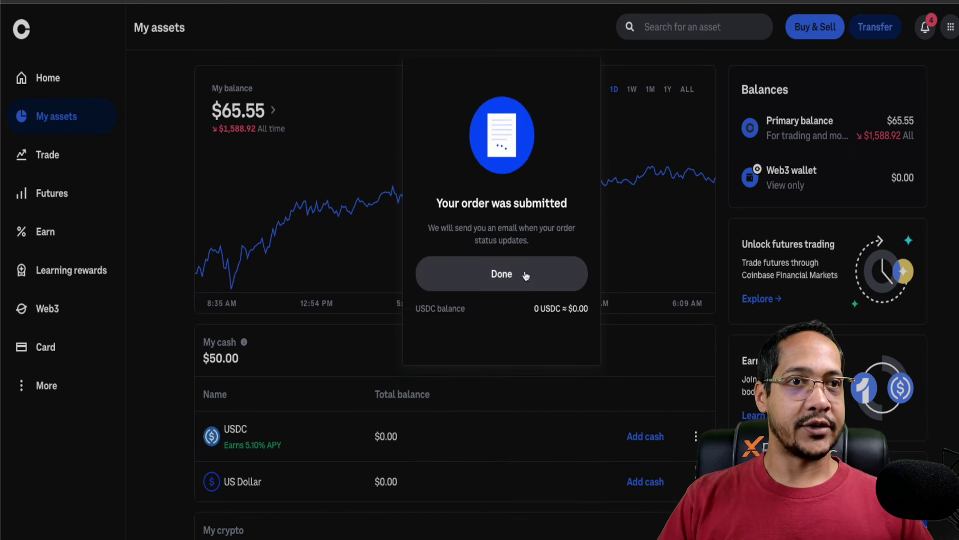
pyautogui.click(526, 276)
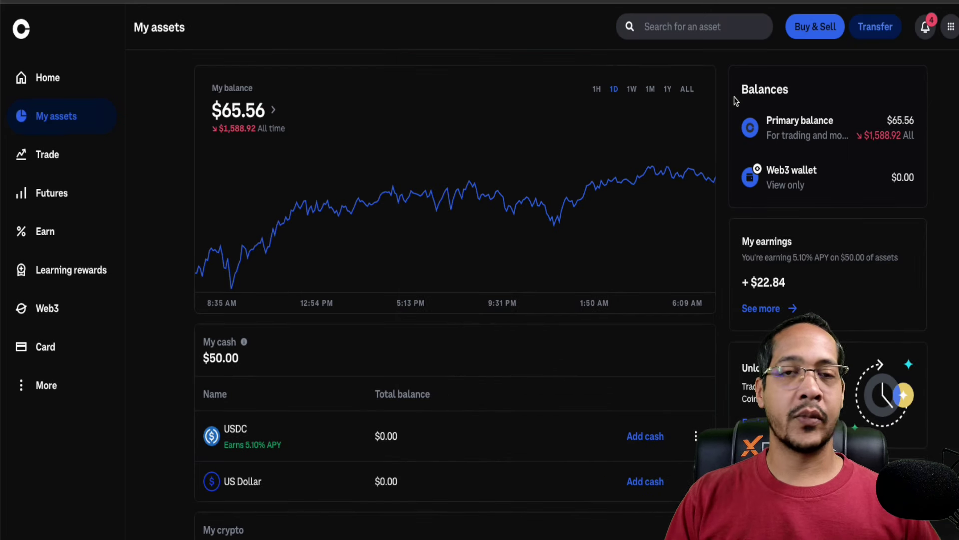
# Step: Buy $50 of Ethereum, receiving 0.01249278 ETH
pyautogui.click(821, 31)
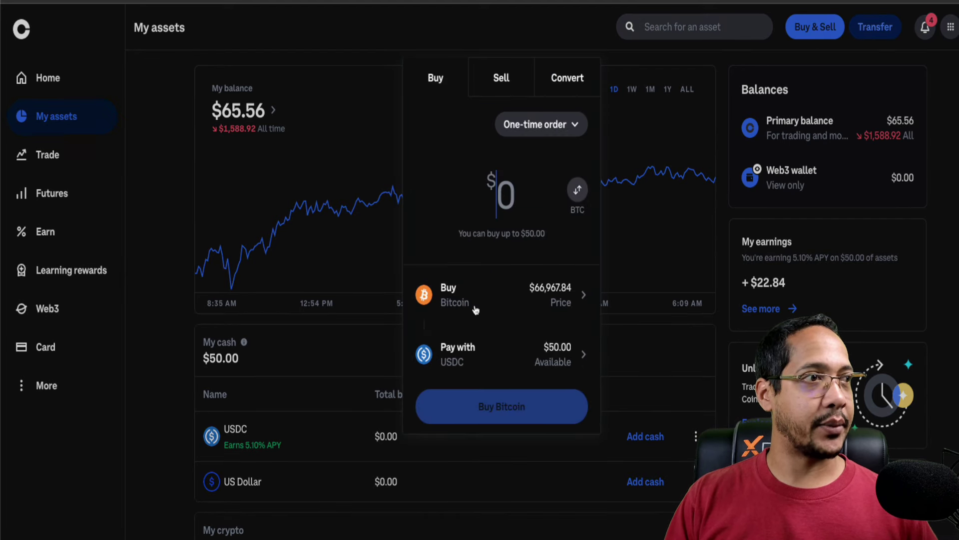
pyautogui.write('50')
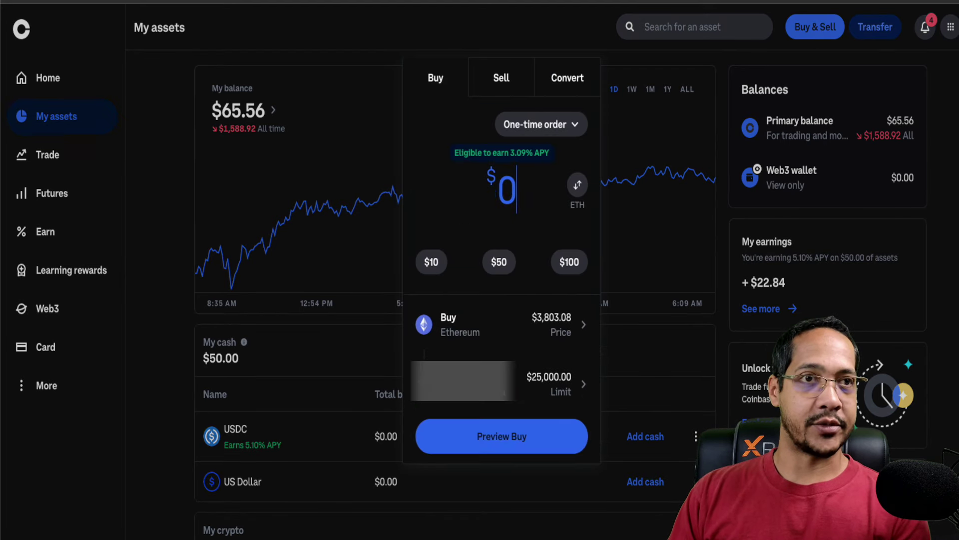
pyautogui.click(498, 436)
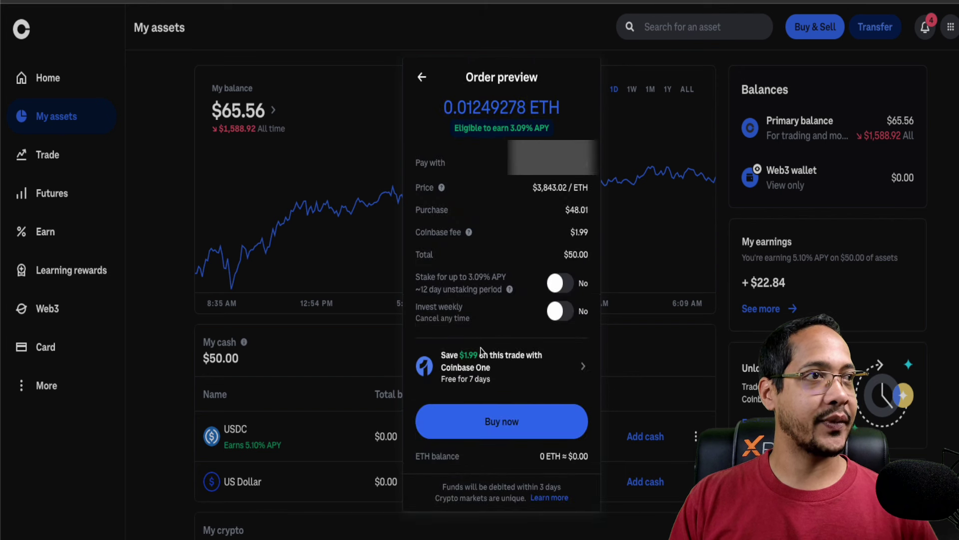
pyautogui.click(503, 423)
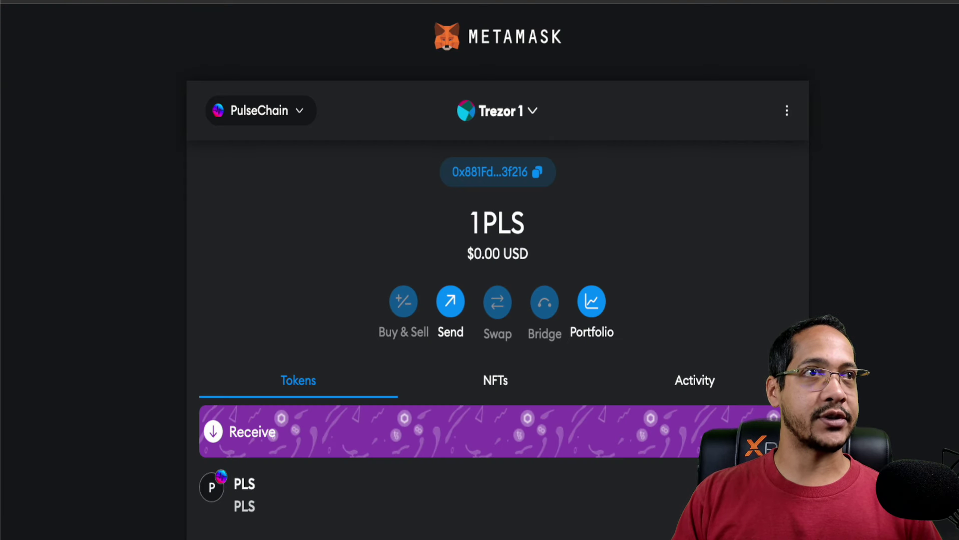
# Step: Copy the PulseChain wallet address and start a 50 USDC send in Coinbase
pyautogui.click(539, 173)
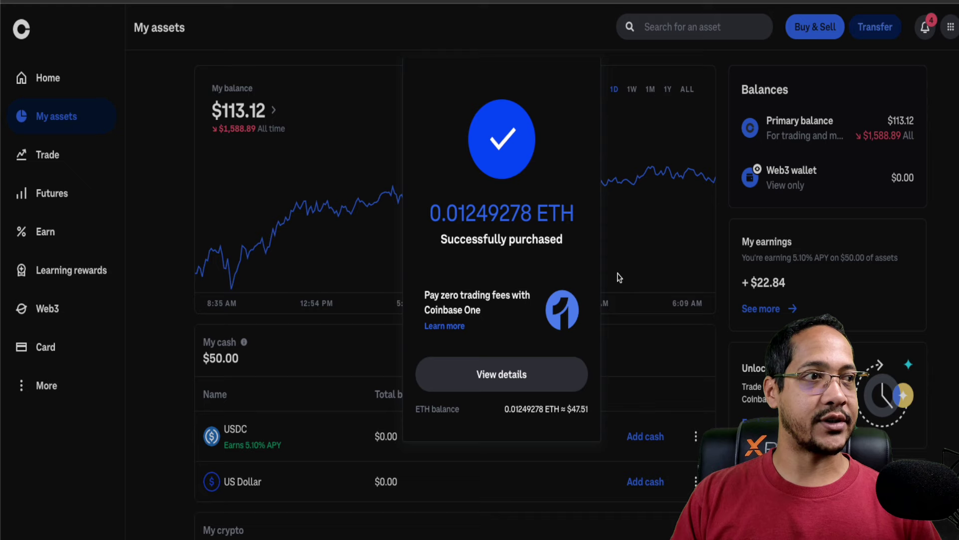
pyautogui.click(654, 153)
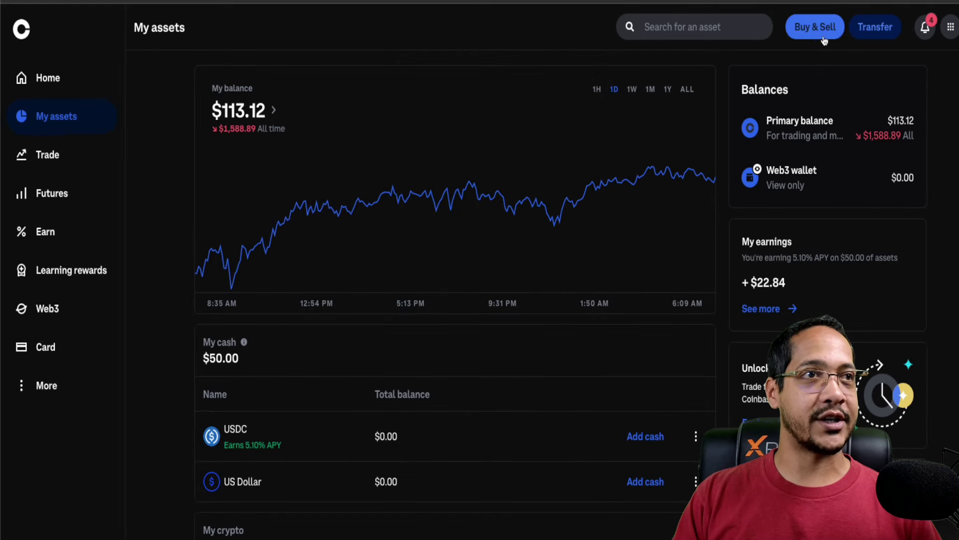
pyautogui.click(873, 31)
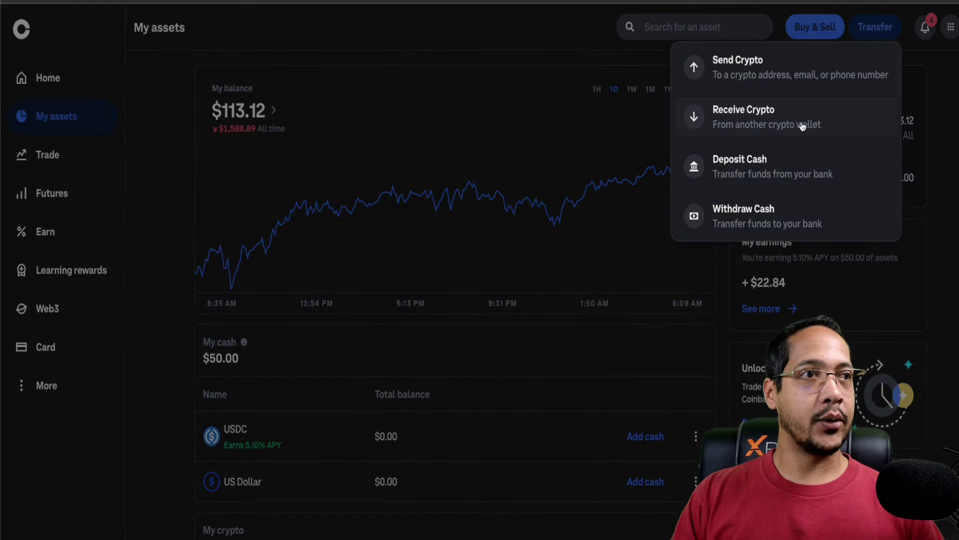
pyautogui.click(739, 70)
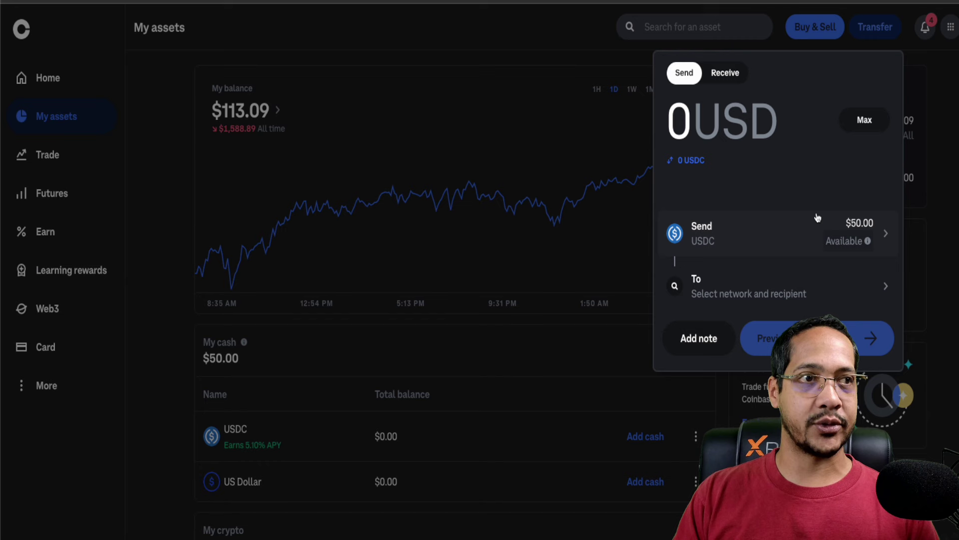
pyautogui.write('50')
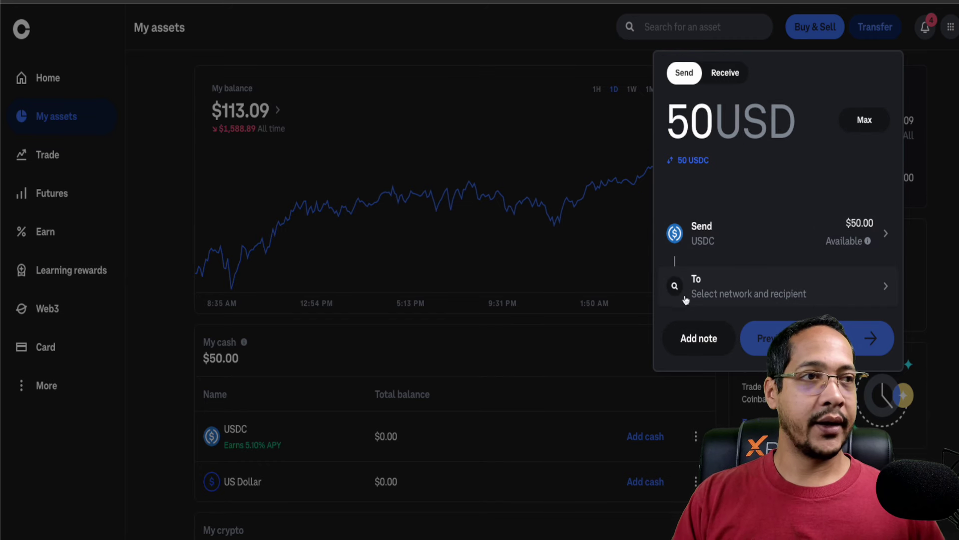
pyautogui.click(768, 289)
# Step: Send the 50 USDC over Arbitrum to the pasted wallet address
pyautogui.click(754, 378)
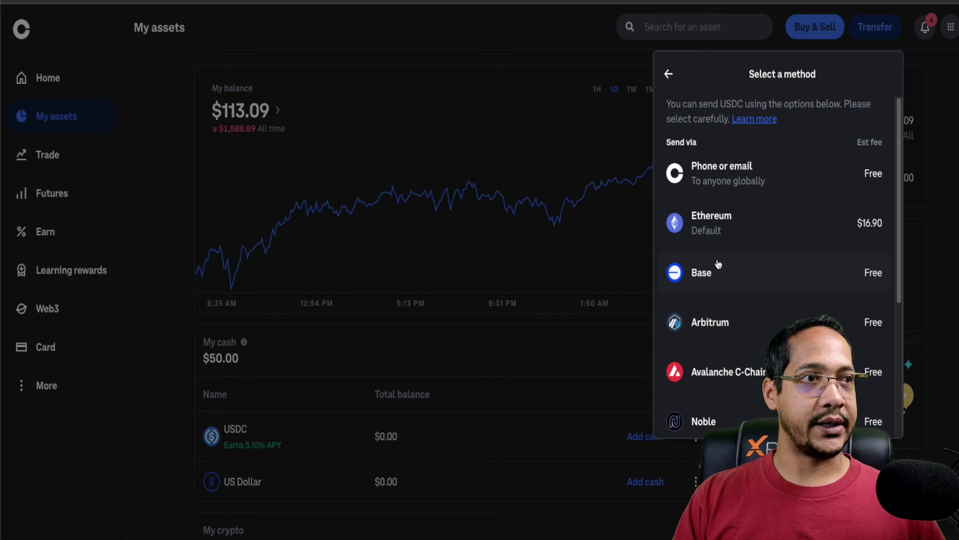
pyautogui.scroll(-2, 715, 327)
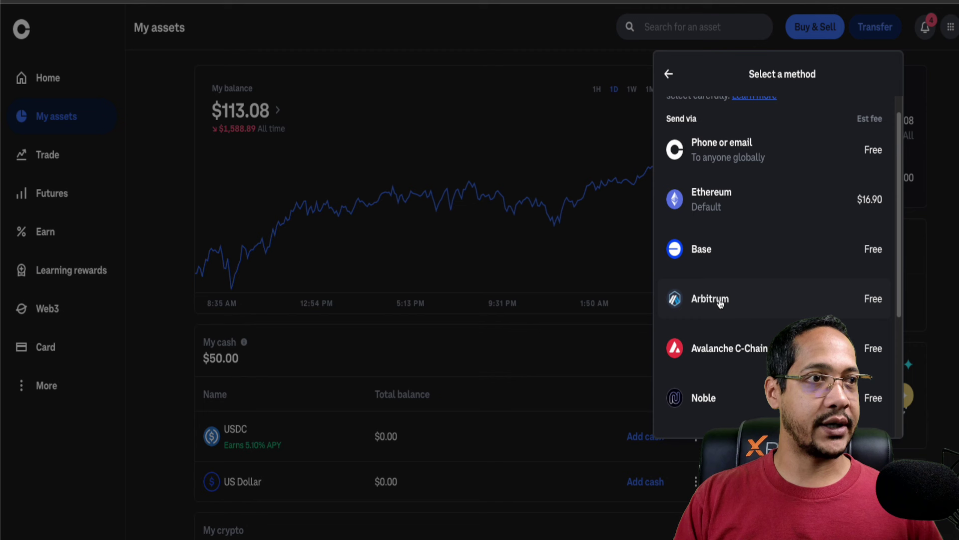
pyautogui.click(720, 300)
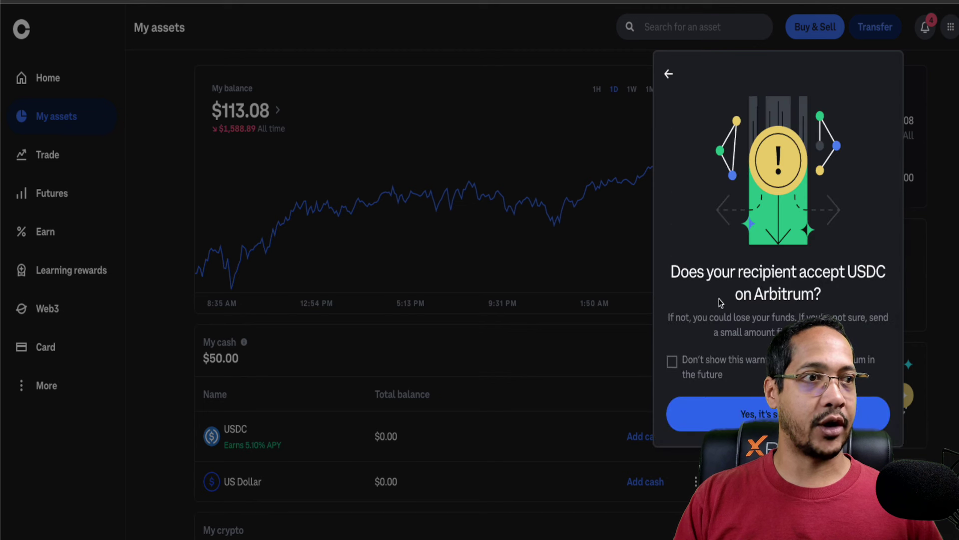
pyautogui.click(723, 405)
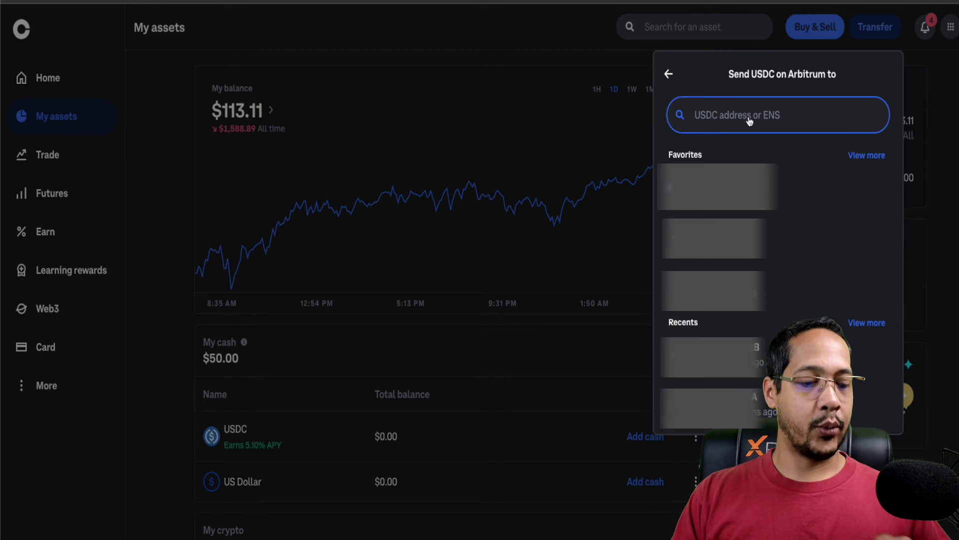
pyautogui.hotkey('ctrl', 'v')
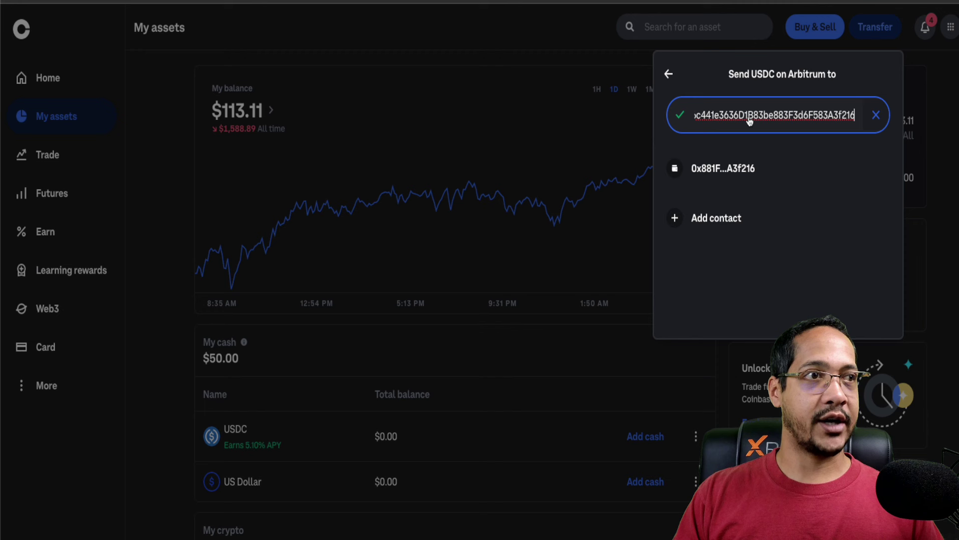
pyautogui.click(794, 172)
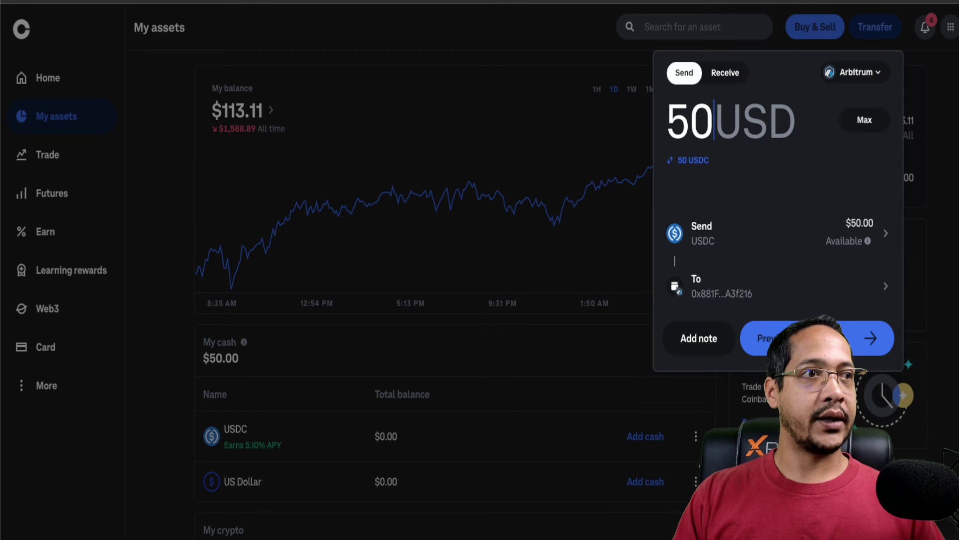
pyautogui.press('Return')
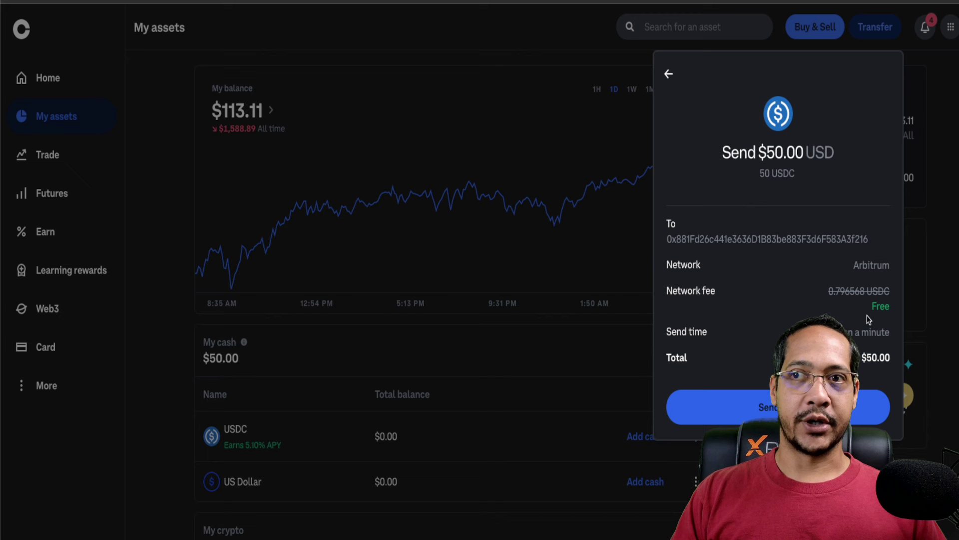
pyautogui.click(778, 413)
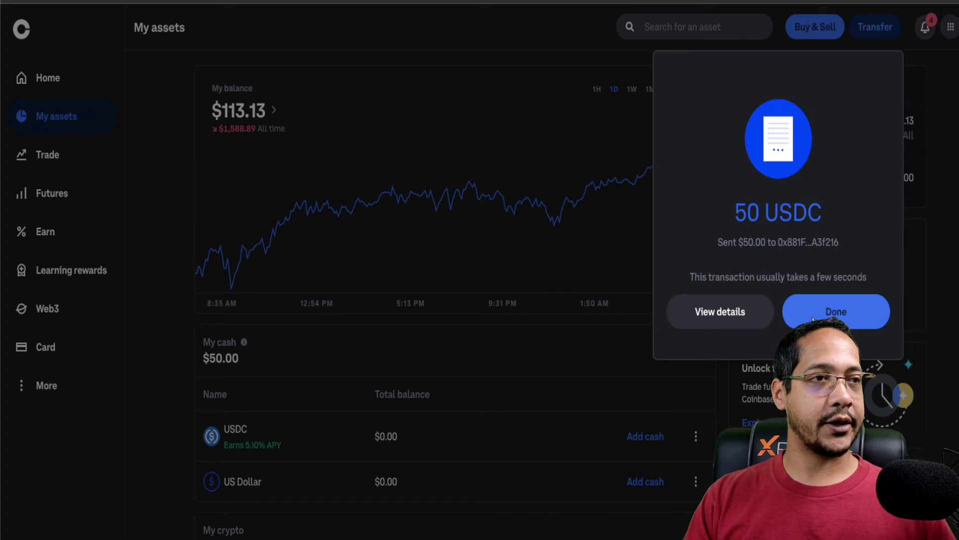
# Step: Start sending the Ethereum holding on the Arbitrum network
pyautogui.click(806, 322)
pyautogui.scroll(-6, 696, 290)
pyautogui.click(696, 289)
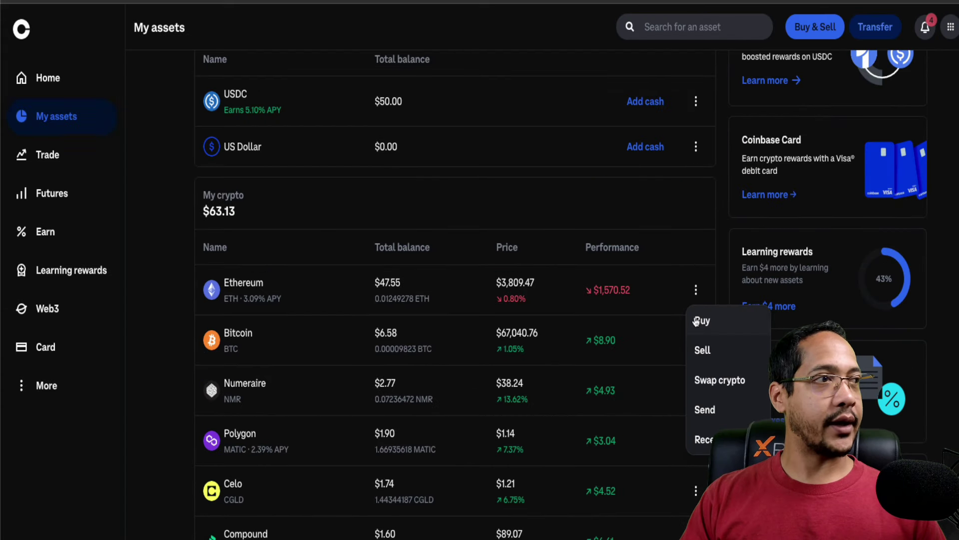
pyautogui.click(712, 410)
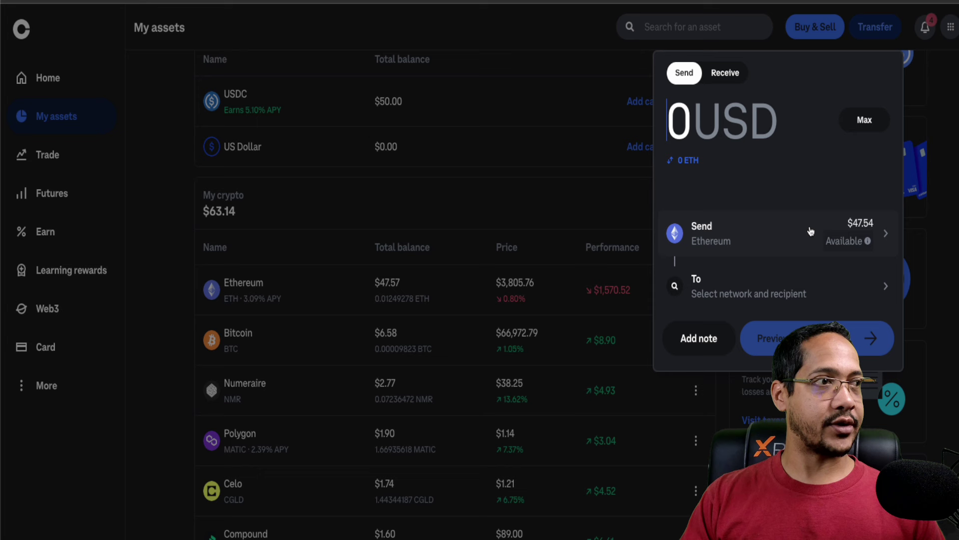
pyautogui.click(762, 280)
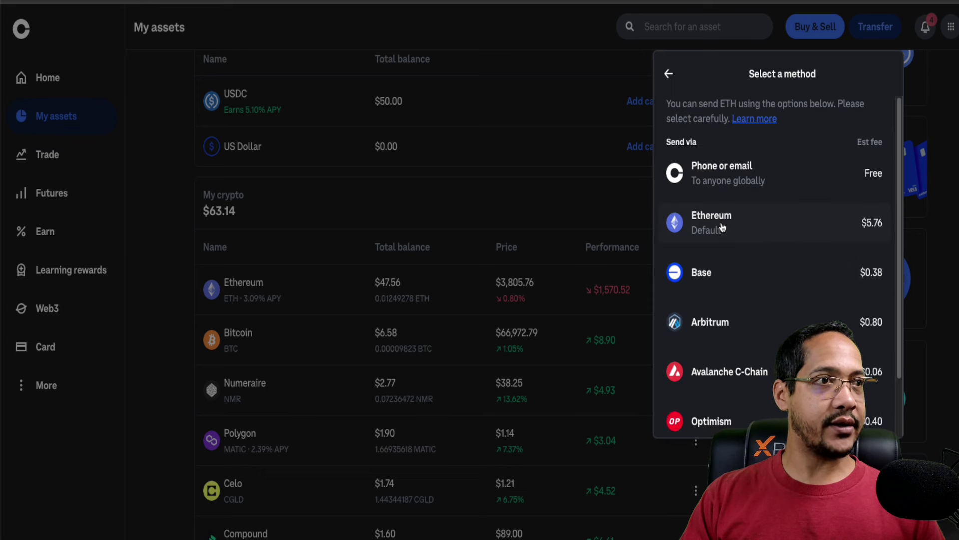
pyautogui.click(734, 326)
# Step: Send the full 0.01228326 ETH ($46.80) to the pasted wallet address
pyautogui.click(744, 413)
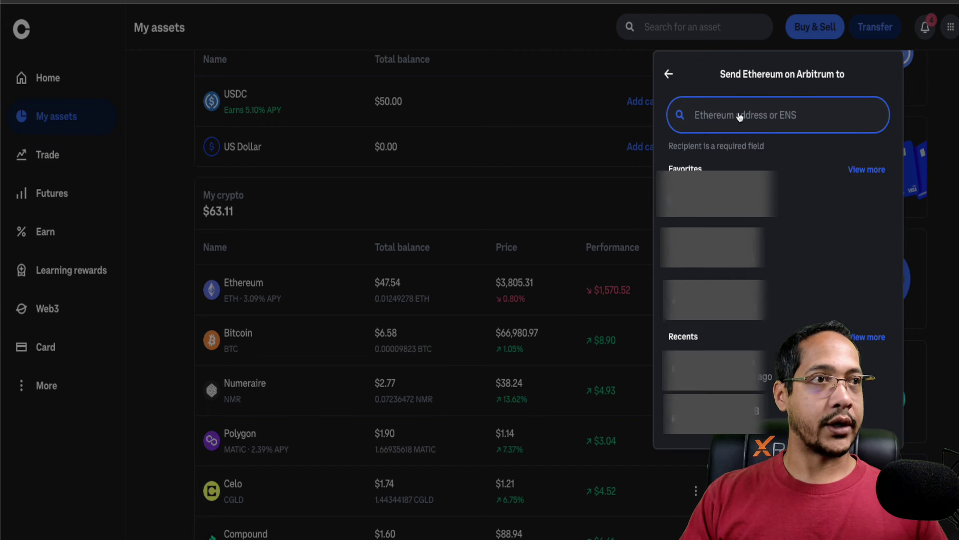
pyautogui.hotkey('ctrl', 'v')
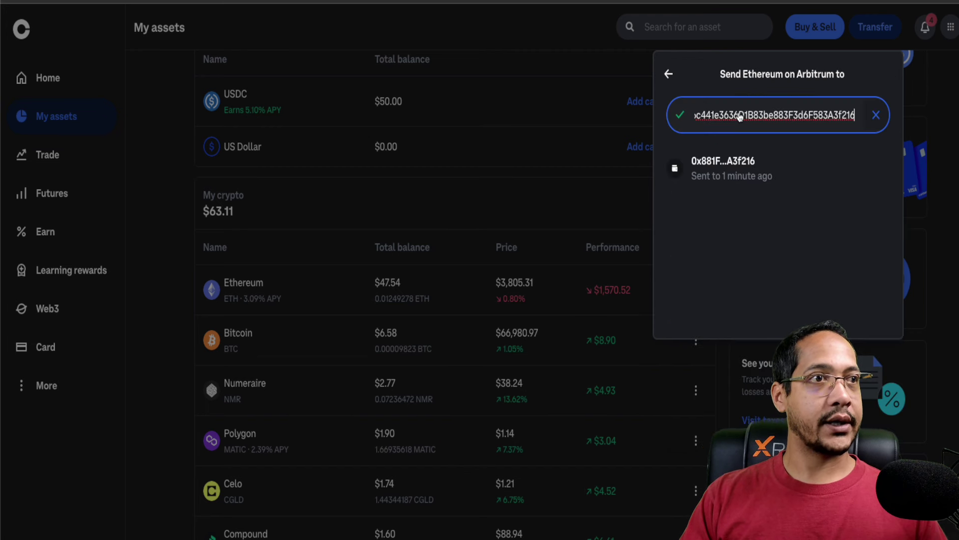
pyautogui.click(741, 173)
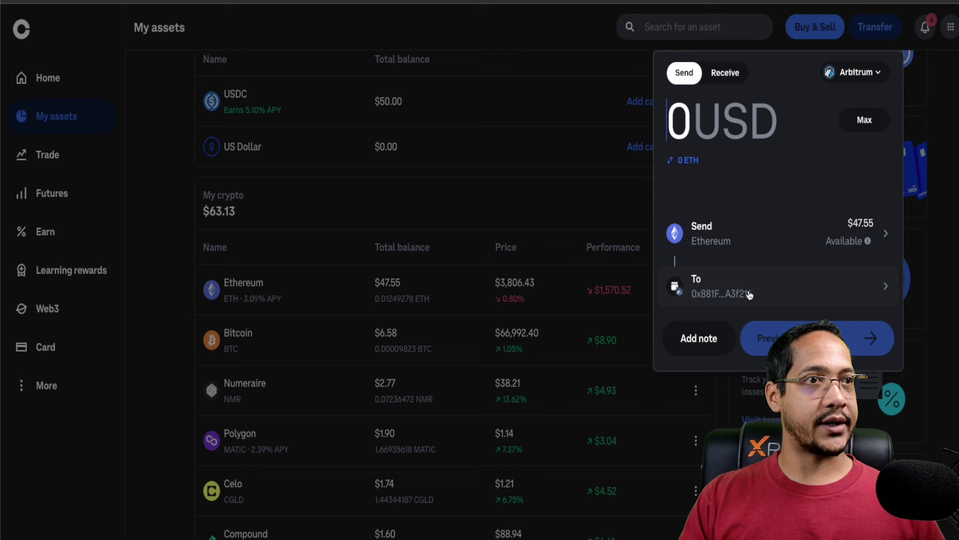
pyautogui.click(866, 123)
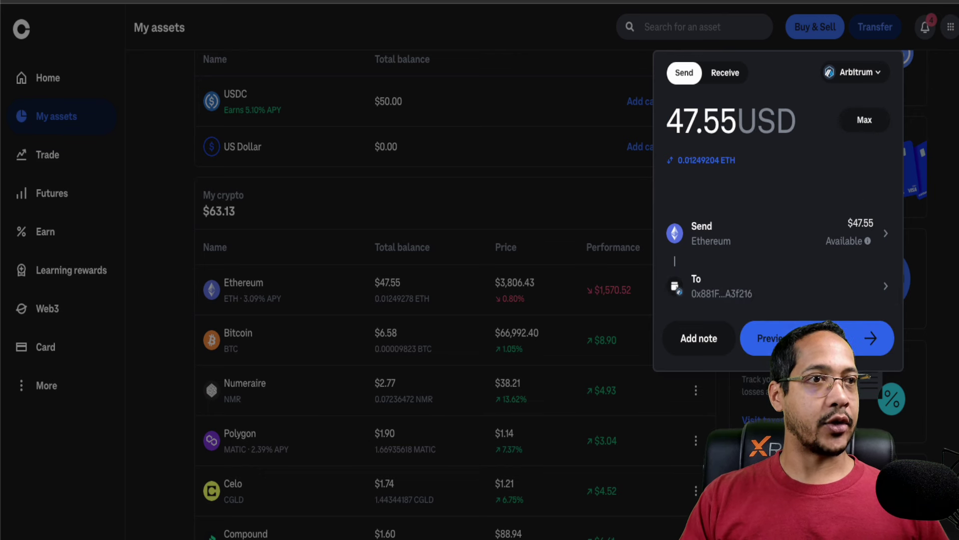
pyautogui.click(780, 337)
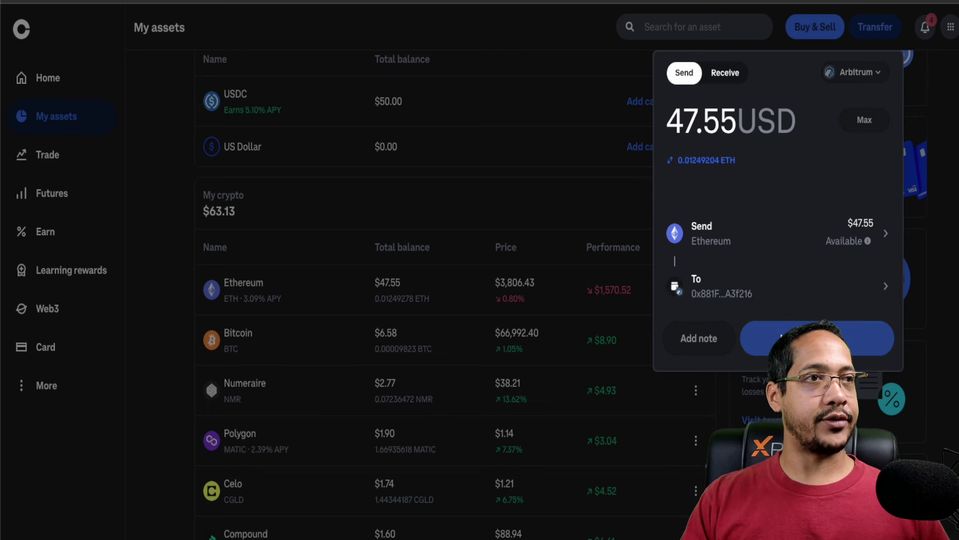
pyautogui.click(799, 392)
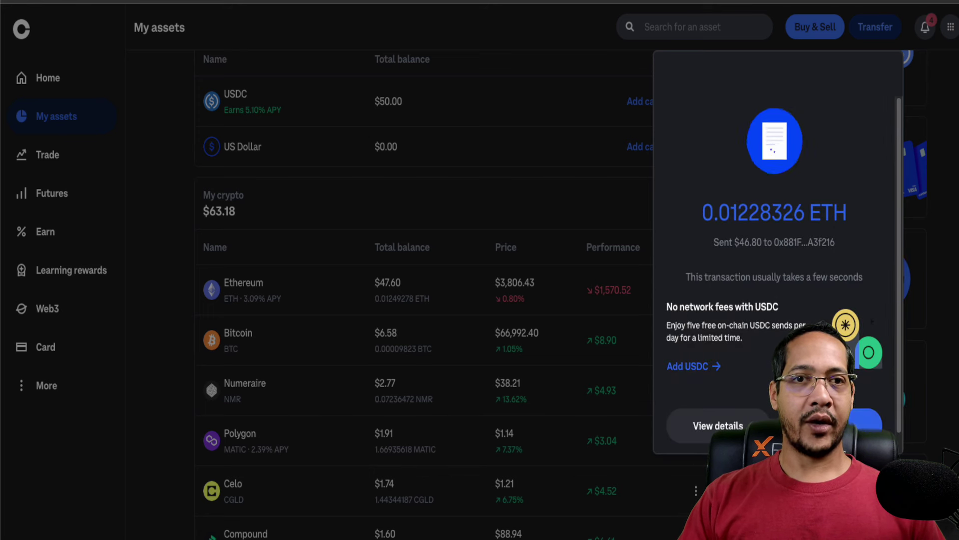
pyautogui.press('Escape')
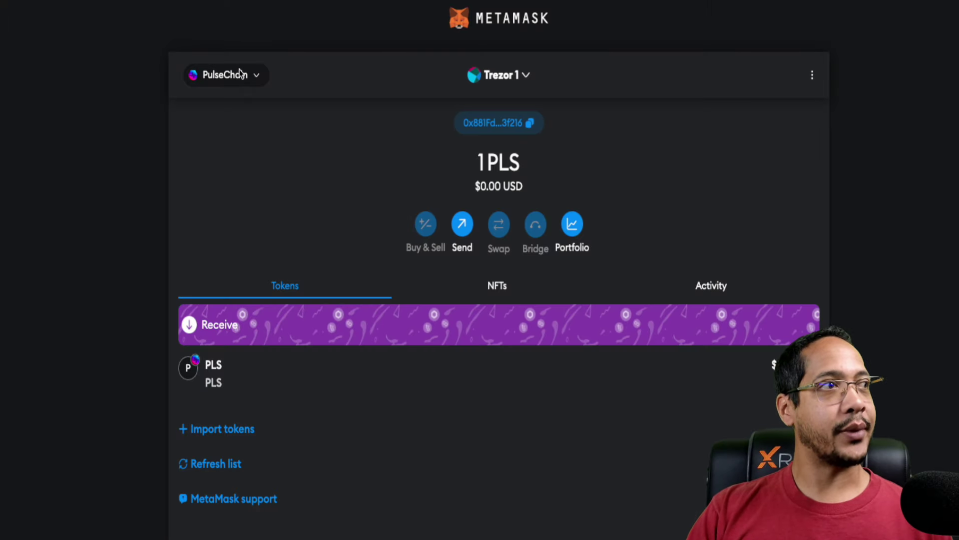
# Step: Add Arbitrum One to MetaMask from the popular networks list and approve it
pyautogui.click(254, 75)
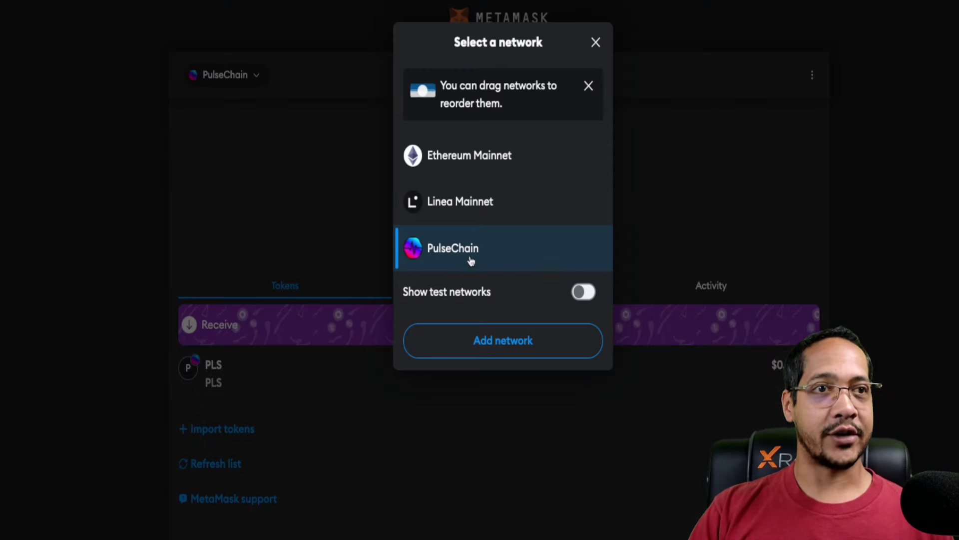
pyautogui.click(486, 339)
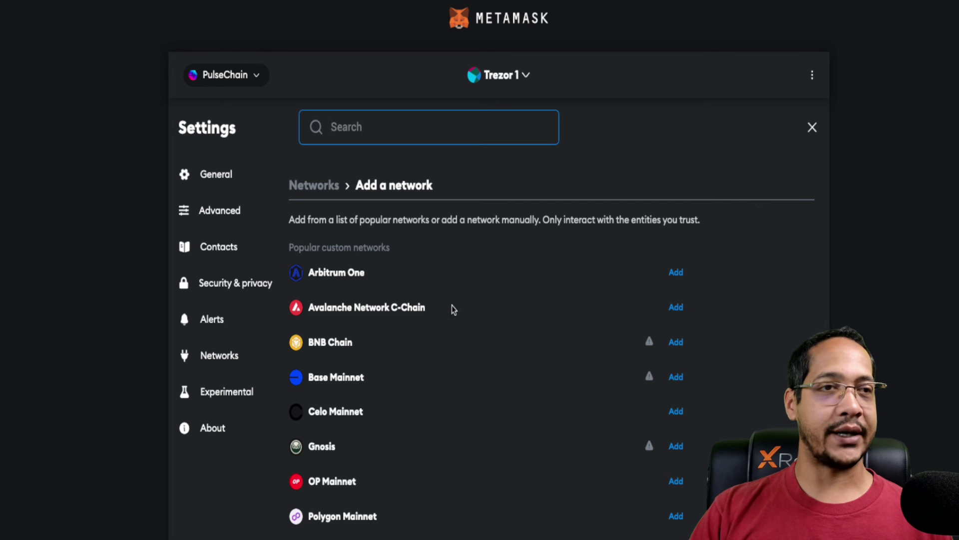
pyautogui.click(677, 273)
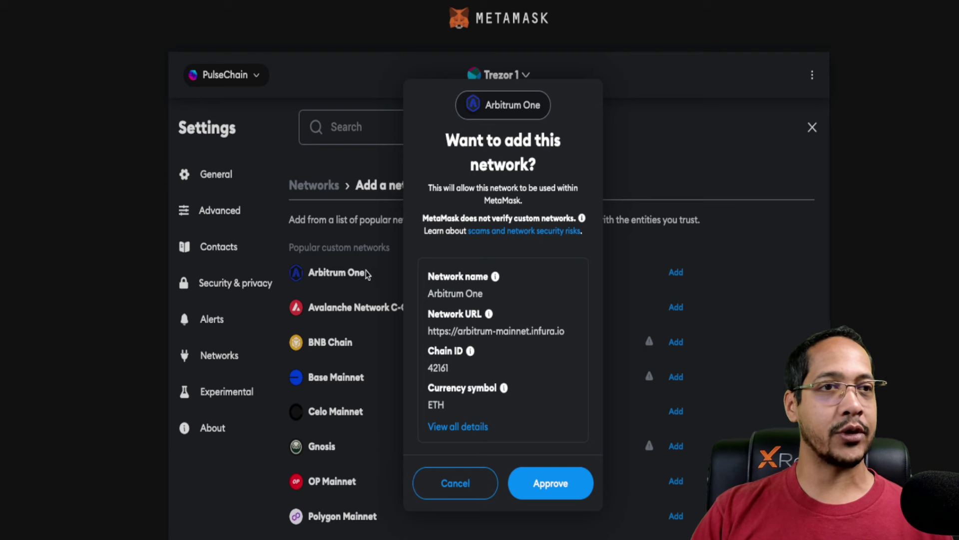
pyautogui.click(542, 478)
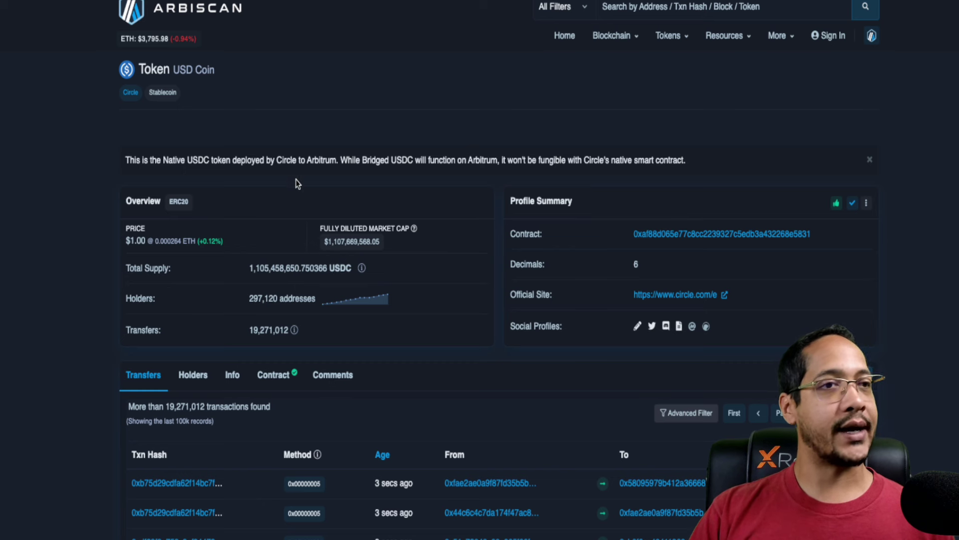
# Step: Search Arbiscan for 'usdc' and copy the native USD Coin contract address
pyautogui.click(649, 7)
pyautogui.write('usdc')
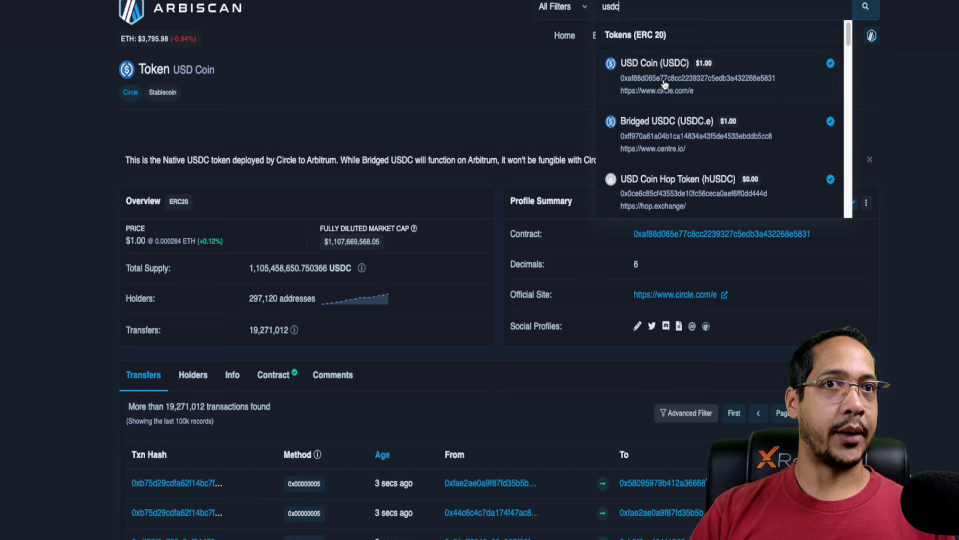
pyautogui.click(664, 85)
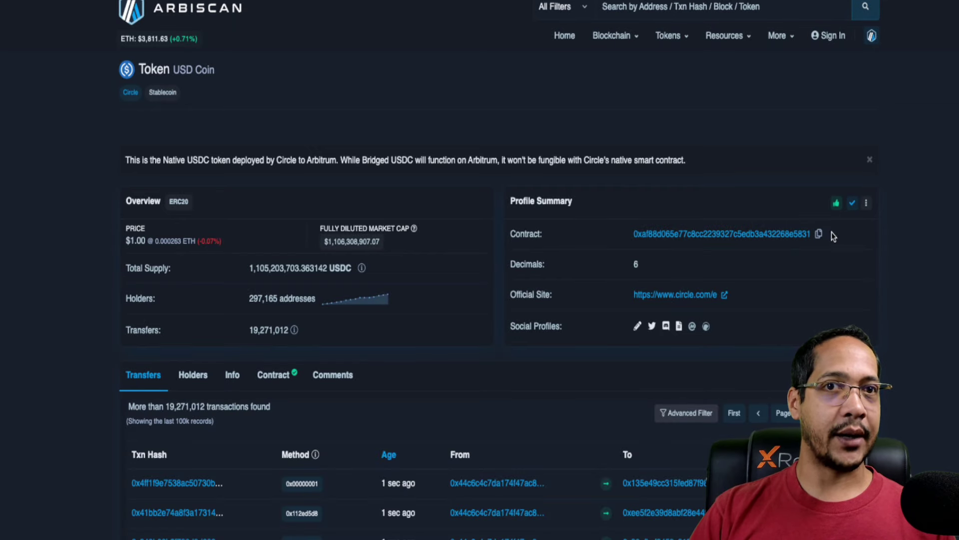
pyautogui.click(819, 235)
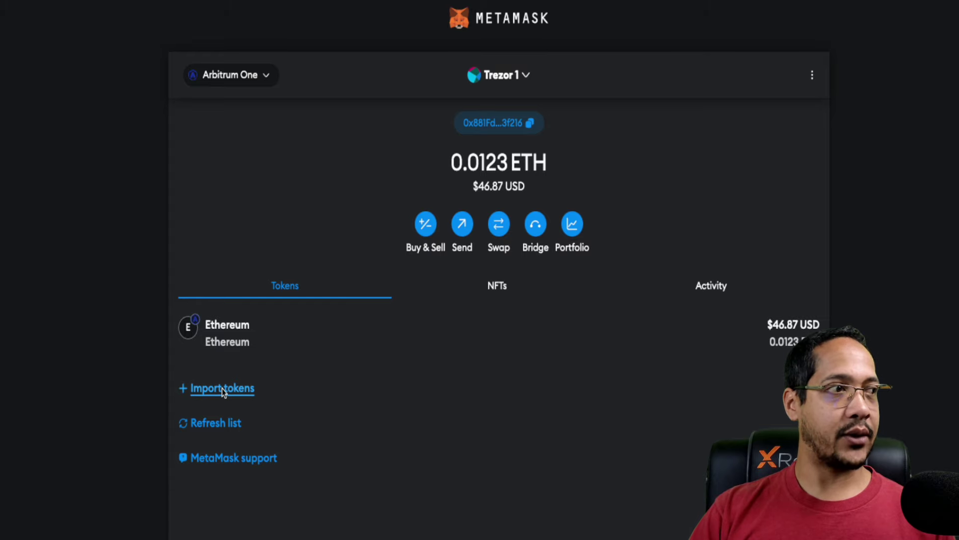
# Step: Import USDC into the Arbitrum One wallet using the pasted contract address
pyautogui.click(222, 389)
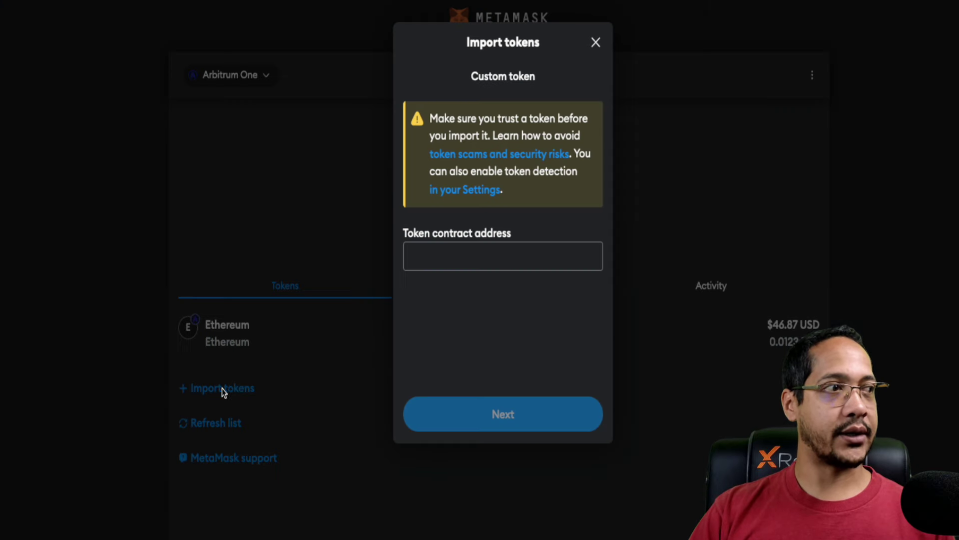
pyautogui.click(445, 257)
pyautogui.hotkey('ctrl', 'v')
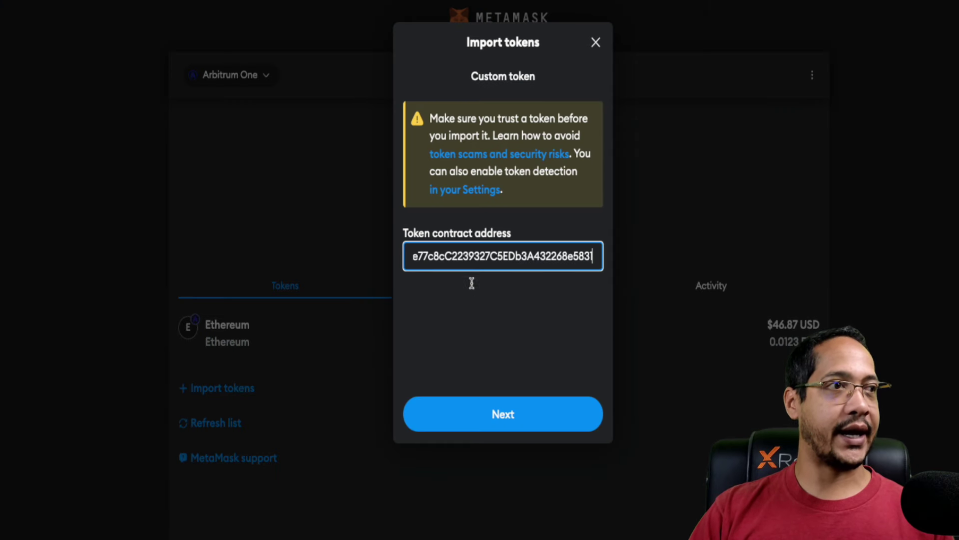
pyautogui.scroll(-1, 476, 318)
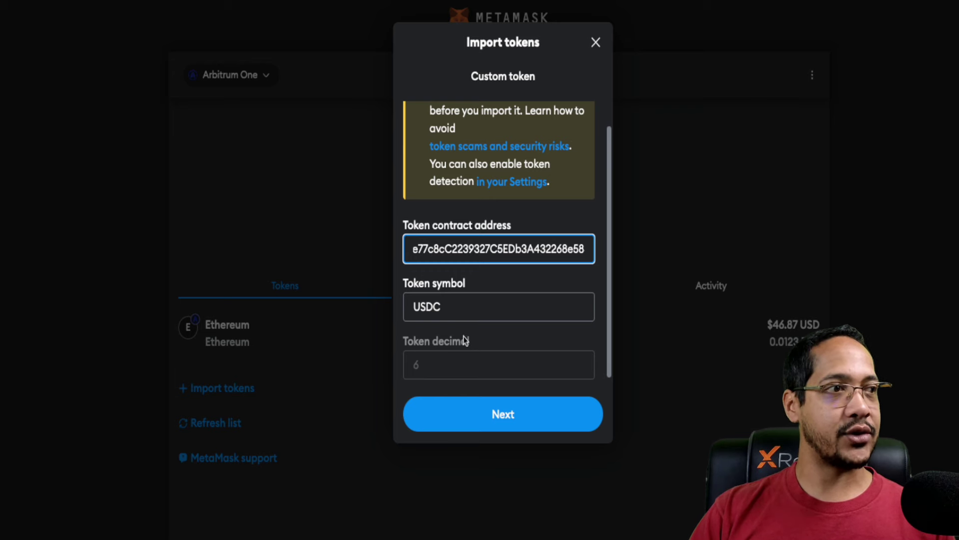
pyautogui.click(486, 422)
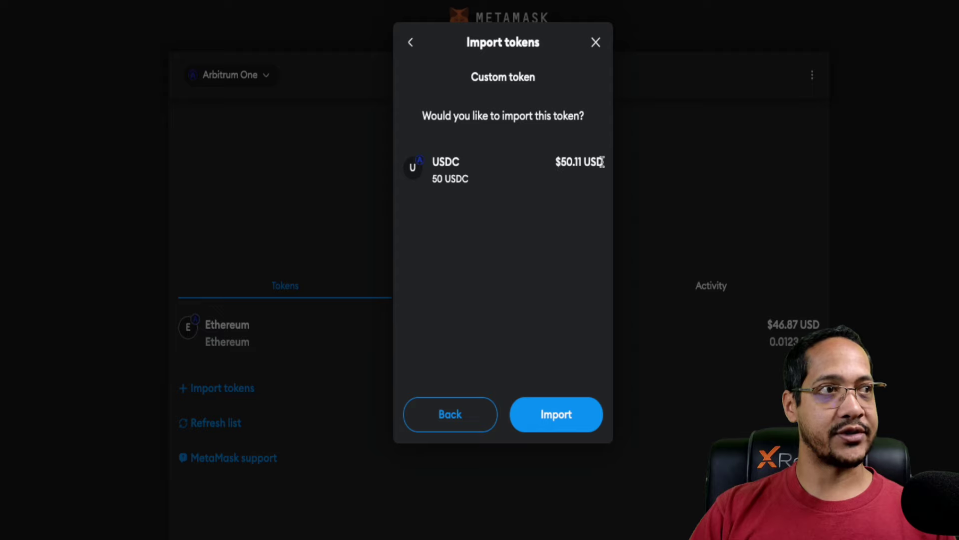
pyautogui.click(552, 417)
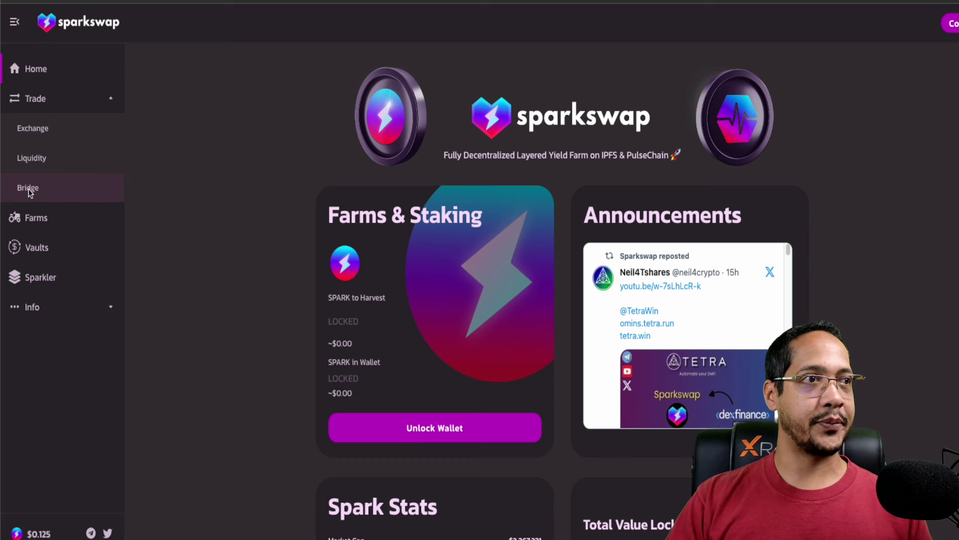
# Step: Open the Sparkswap Bridge page and connect the hardware-backed MetaMask wallet
pyautogui.click(29, 190)
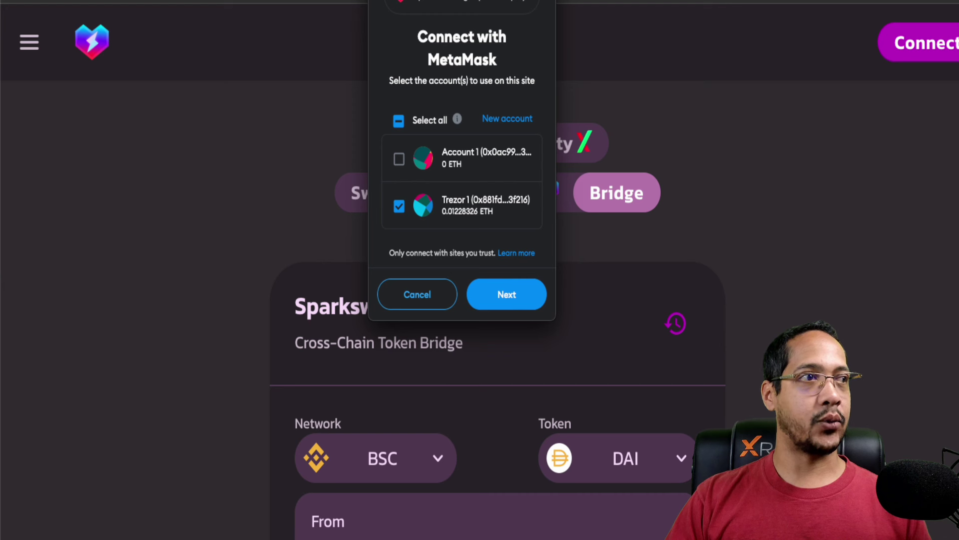
pyautogui.click(509, 296)
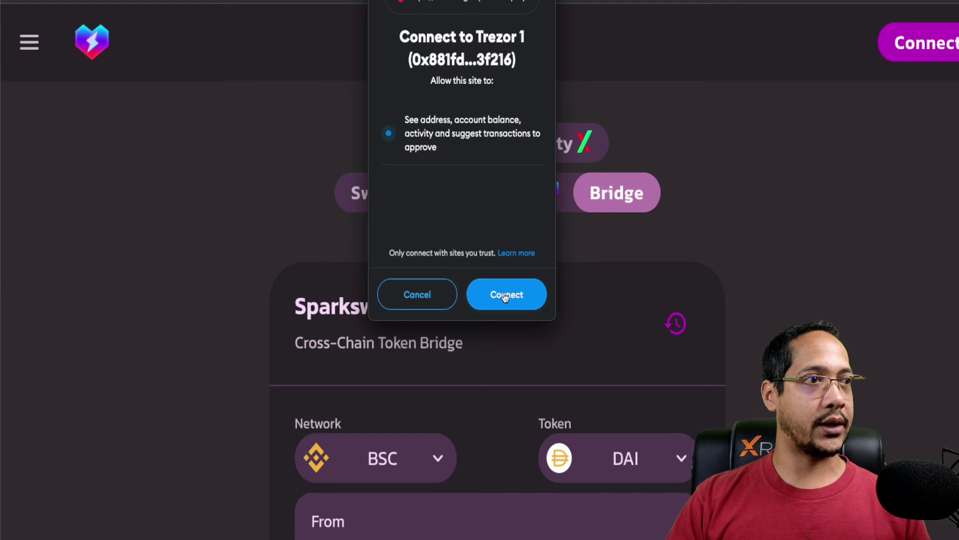
pyautogui.click(508, 295)
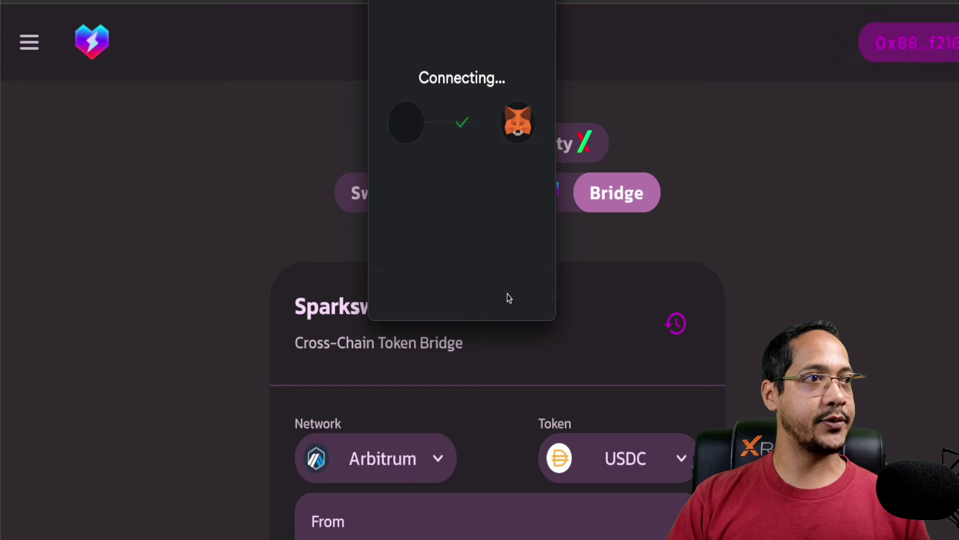
pyautogui.scroll(-4, 754, 236)
# Step: Set the bridge to receive PLS for the full 50 USDC, quoting 344,999.61 PLS
pyautogui.scroll(-1, 755, 199)
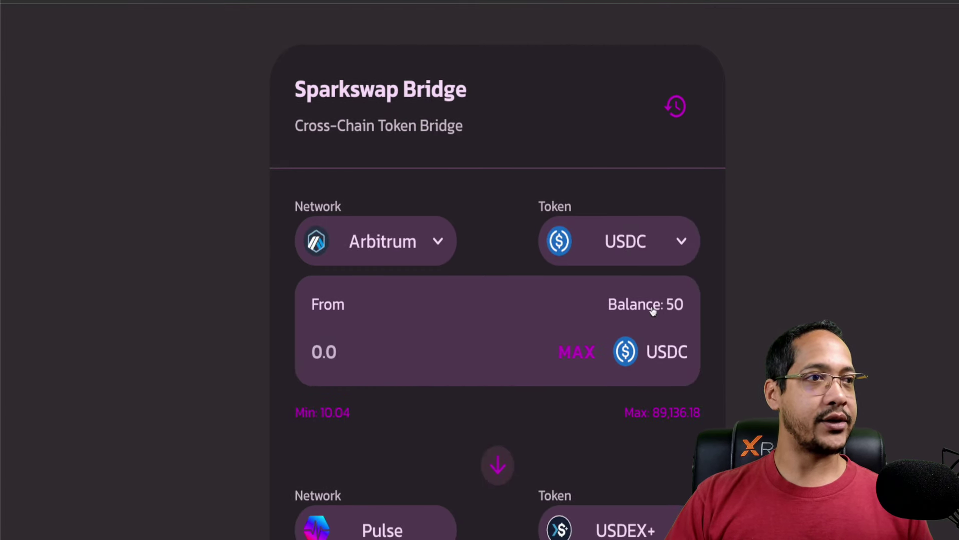
pyautogui.scroll(-5, 682, 307)
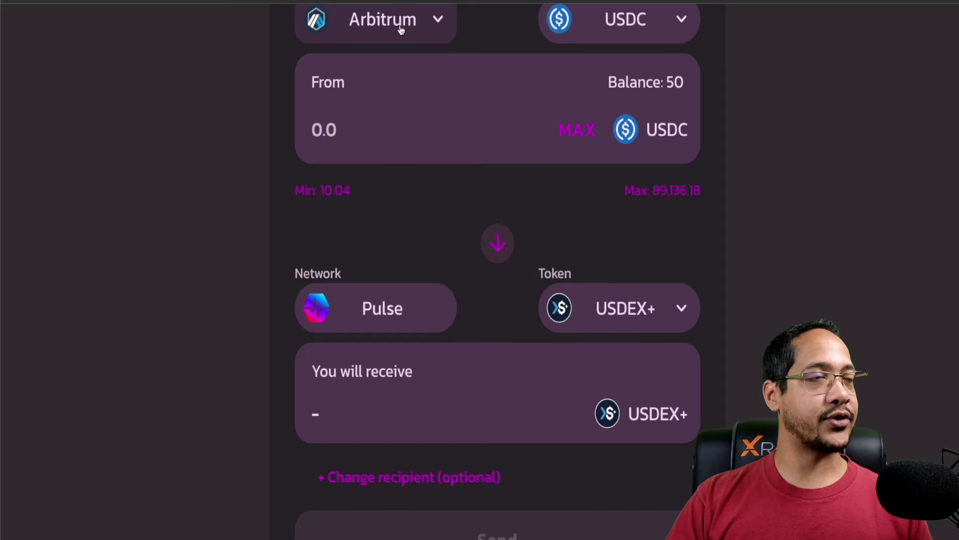
pyautogui.click(640, 311)
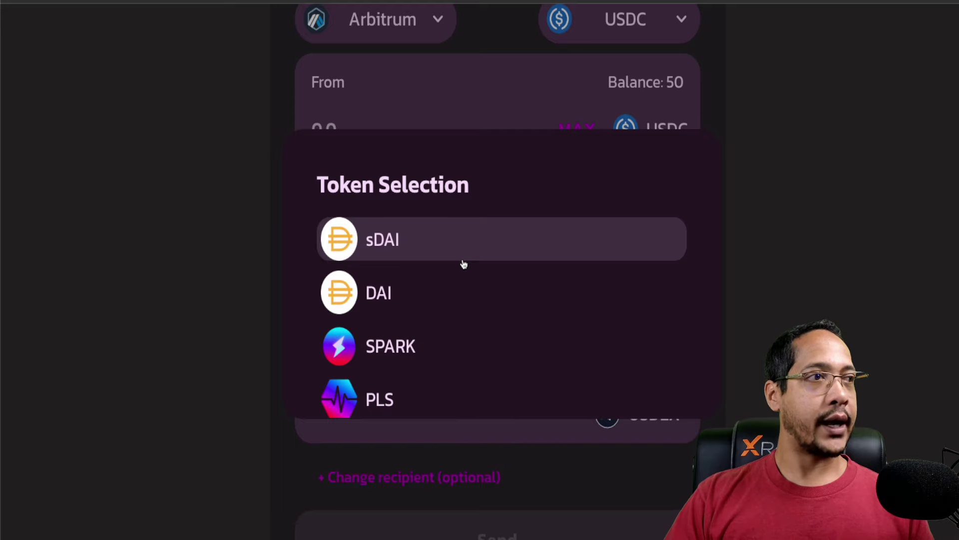
pyautogui.click(713, 257)
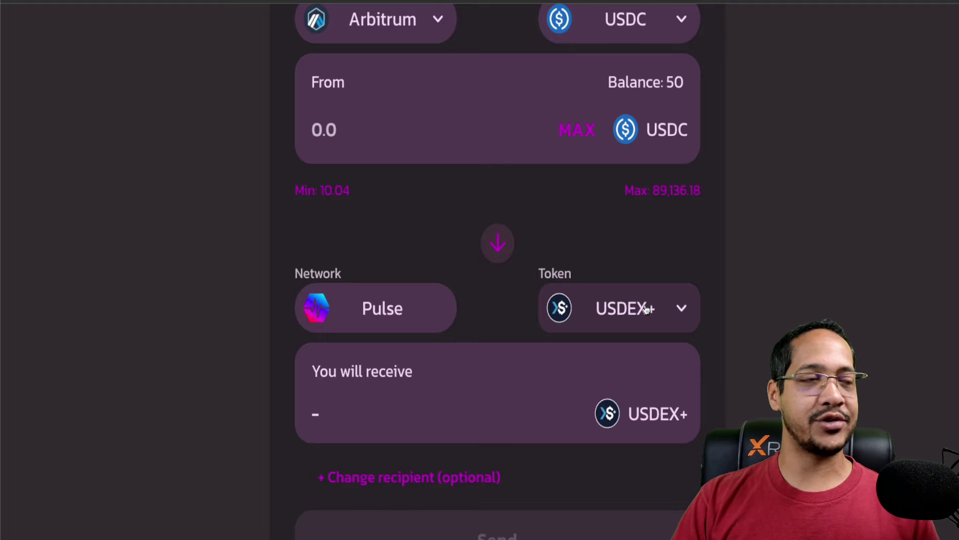
pyautogui.click(648, 309)
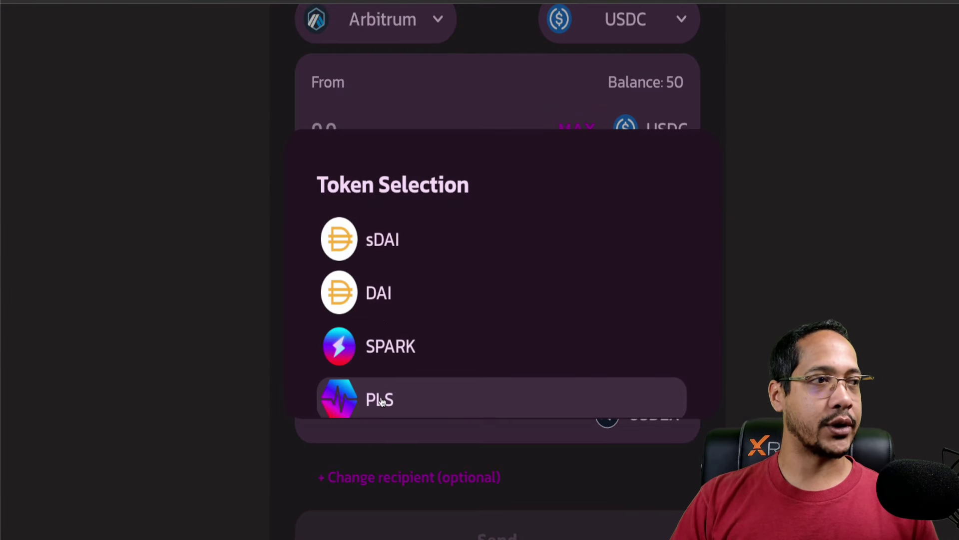
pyautogui.click(381, 404)
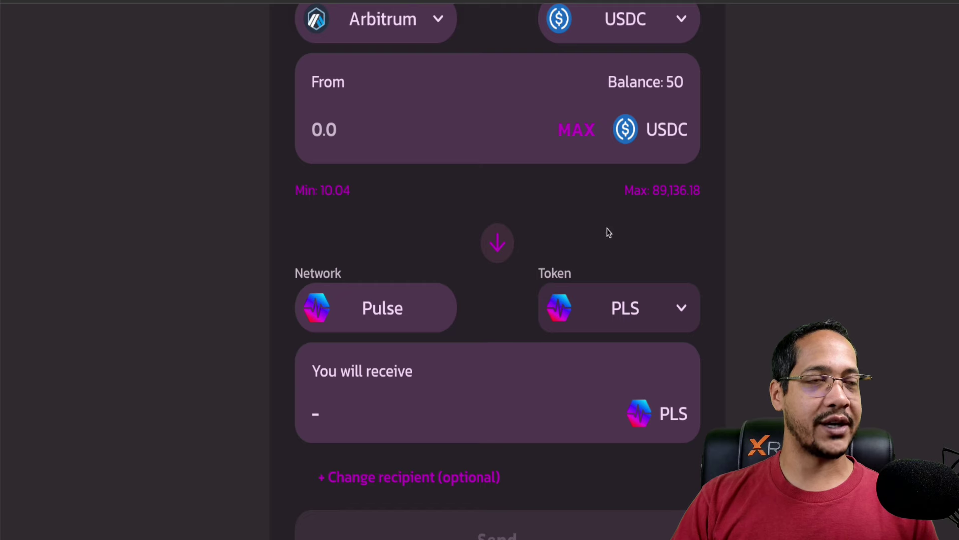
pyautogui.click(580, 131)
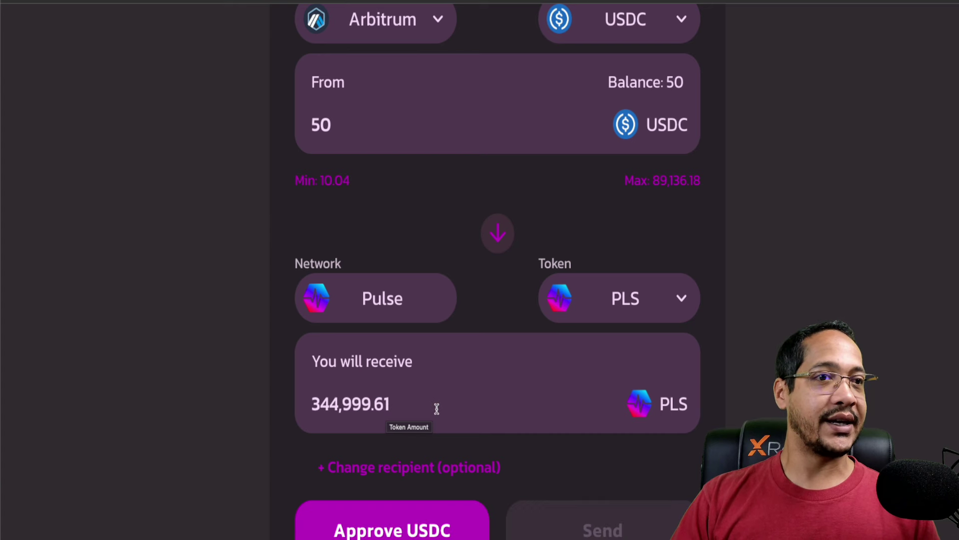
# Step: Approve USDC spending with a 51 USDC cap and authorize it on the Trezor
pyautogui.click(433, 530)
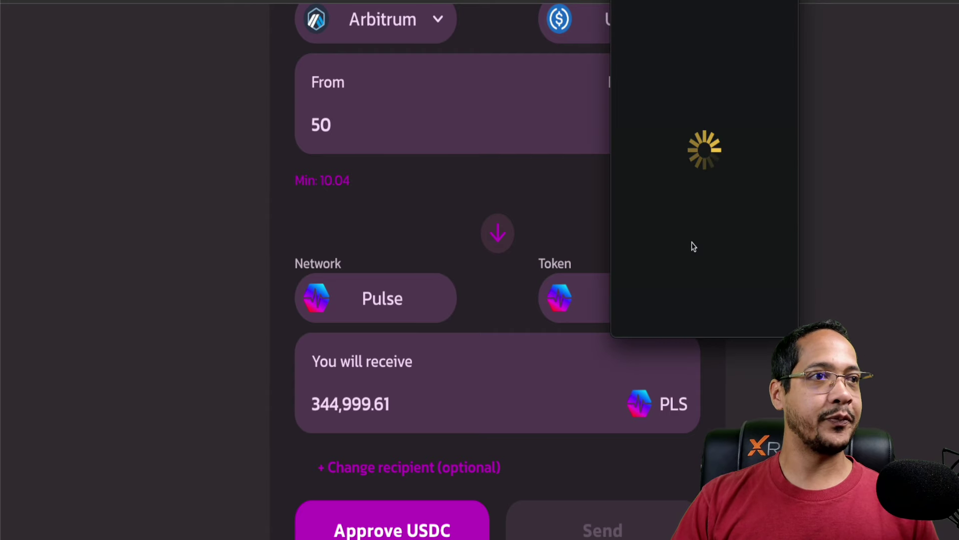
pyautogui.doubleClick(719, 232)
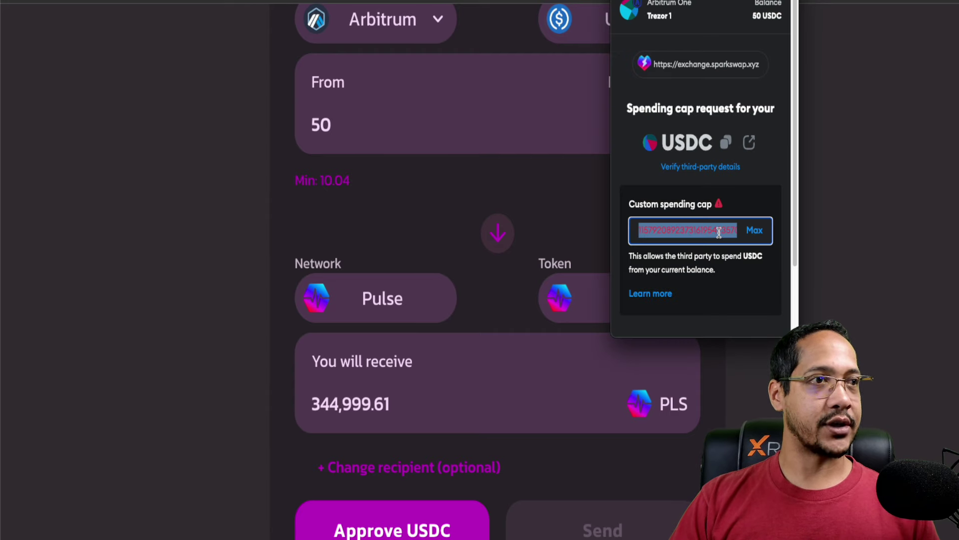
pyautogui.write('51')
pyautogui.scroll(-2, 711, 220)
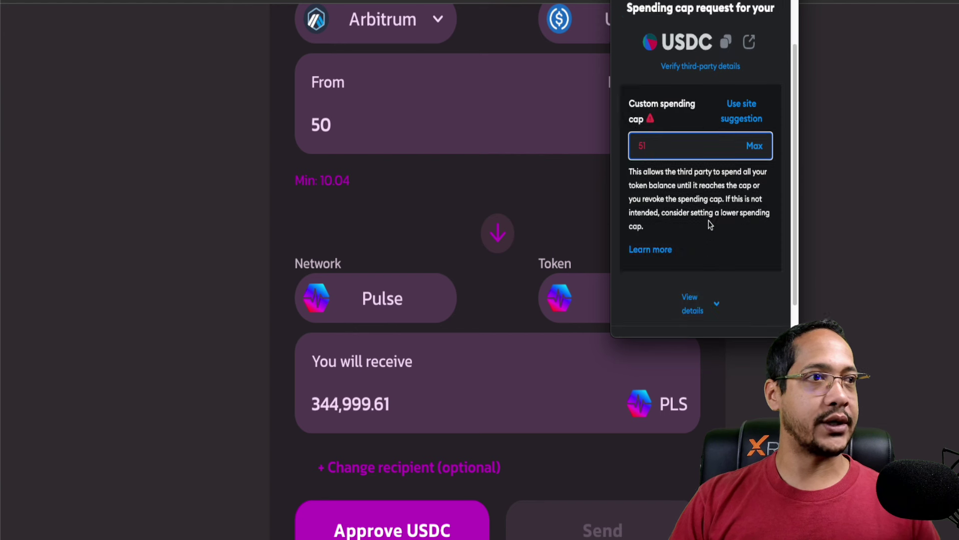
pyautogui.write('1')
pyautogui.scroll(-1, 710, 304)
pyautogui.click(744, 312)
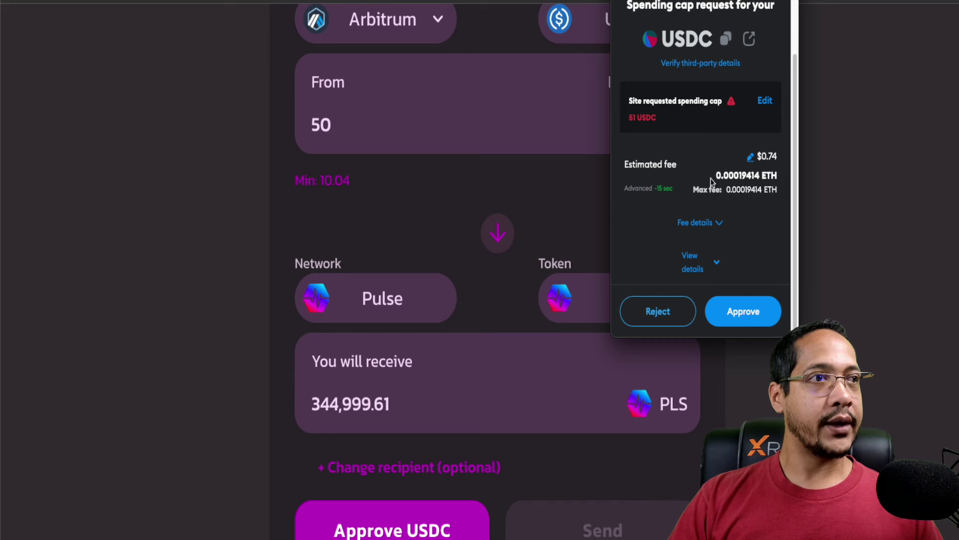
pyautogui.click(745, 311)
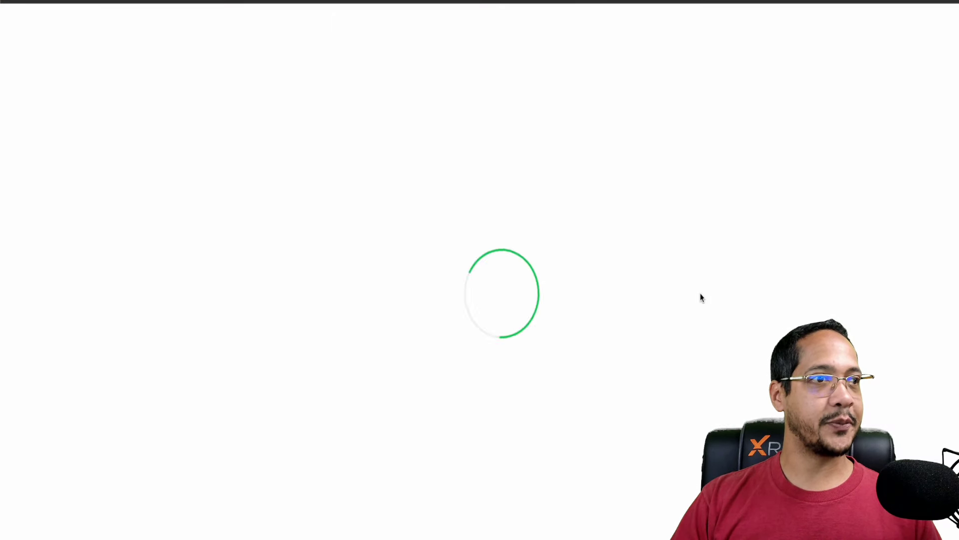
pyautogui.click(669, 392)
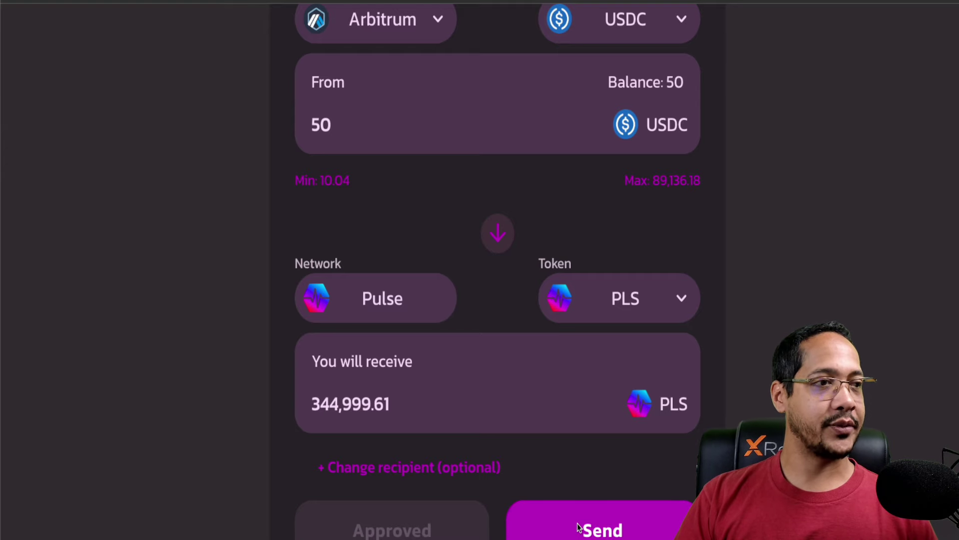
# Step: Send the 50 USDC bridge transfer to Pulse, confirming it in MetaMask and allowing the Trezor to sign
pyautogui.click(562, 528)
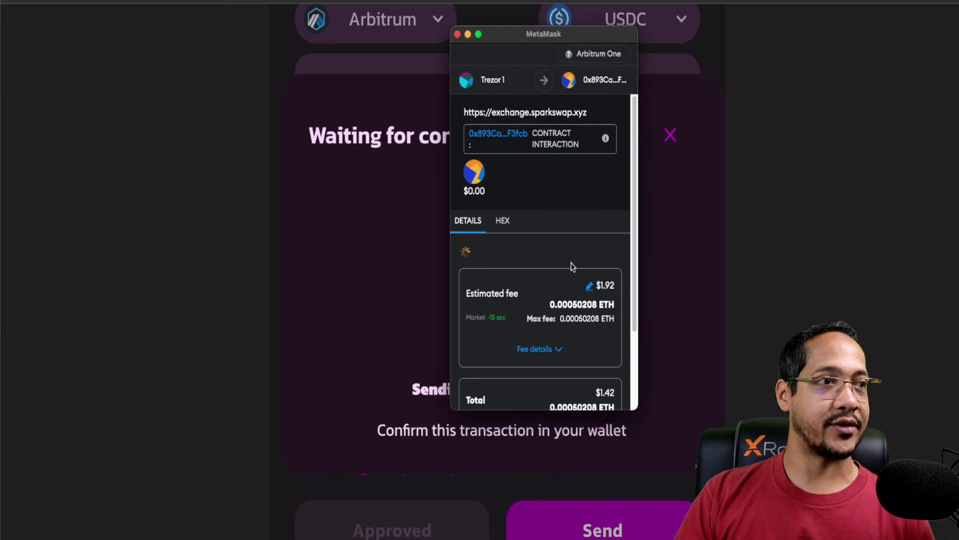
pyautogui.scroll(-3, 575, 277)
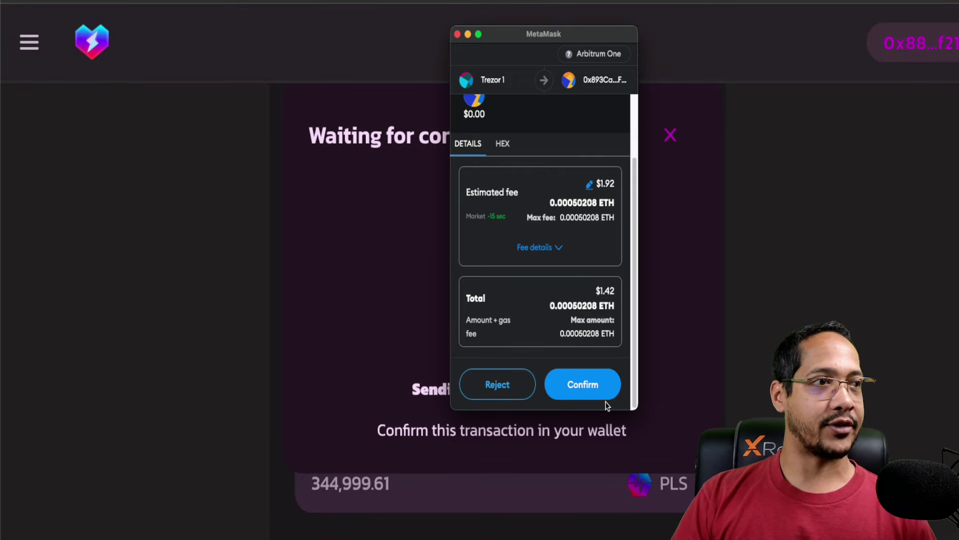
pyautogui.click(588, 385)
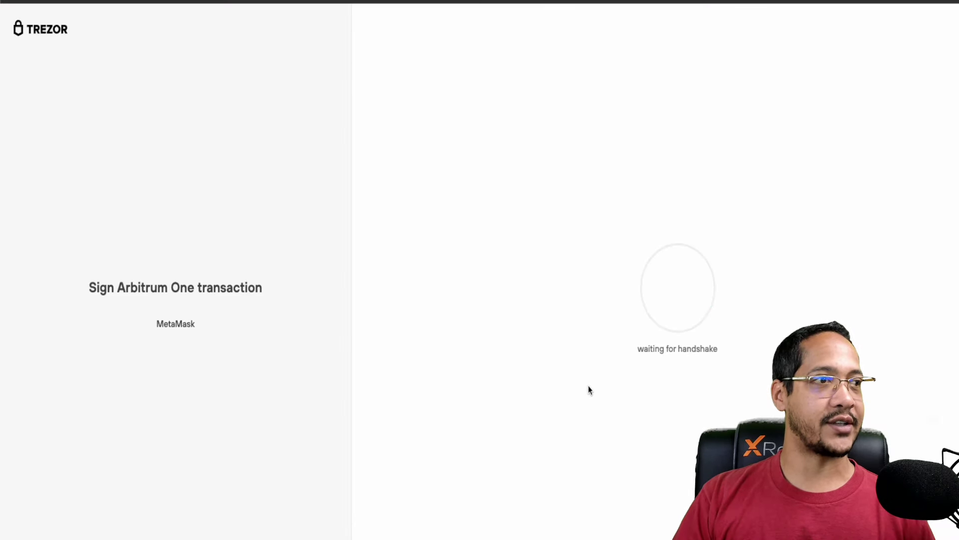
pyautogui.click(676, 389)
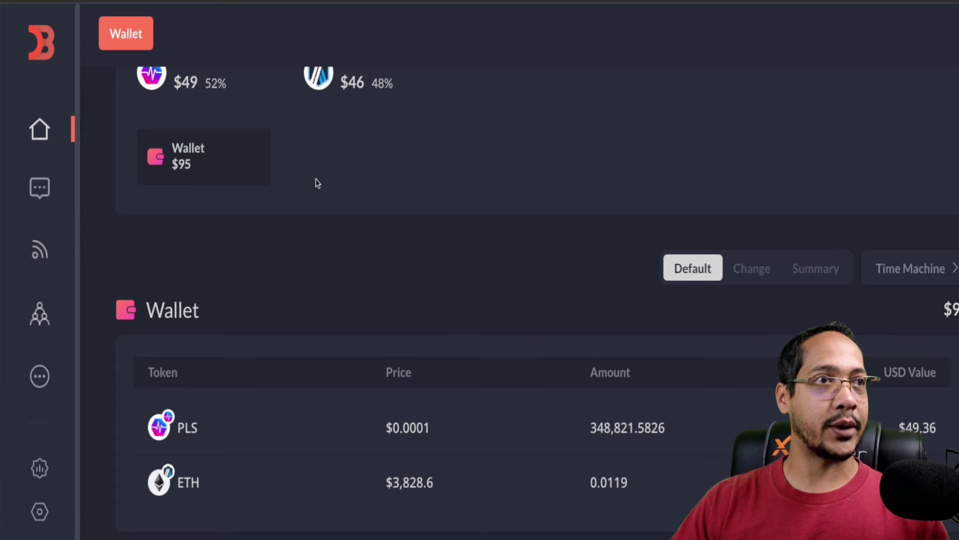
# Step: Scroll up to check the 348,821.5826 PLS balance on PulseChain
pyautogui.scroll(8, 300, 178)
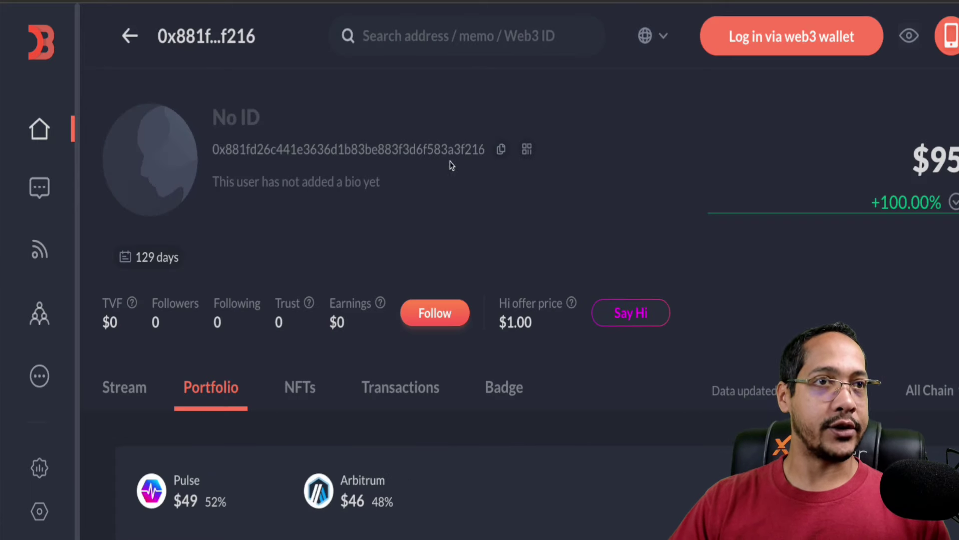
# Step: Scroll DeBank's Portfolio page down to the Wallet table: 348,821.5826 PLS ($49.36) and 0.0119 ETH
pyautogui.scroll(-9, 424, 242)
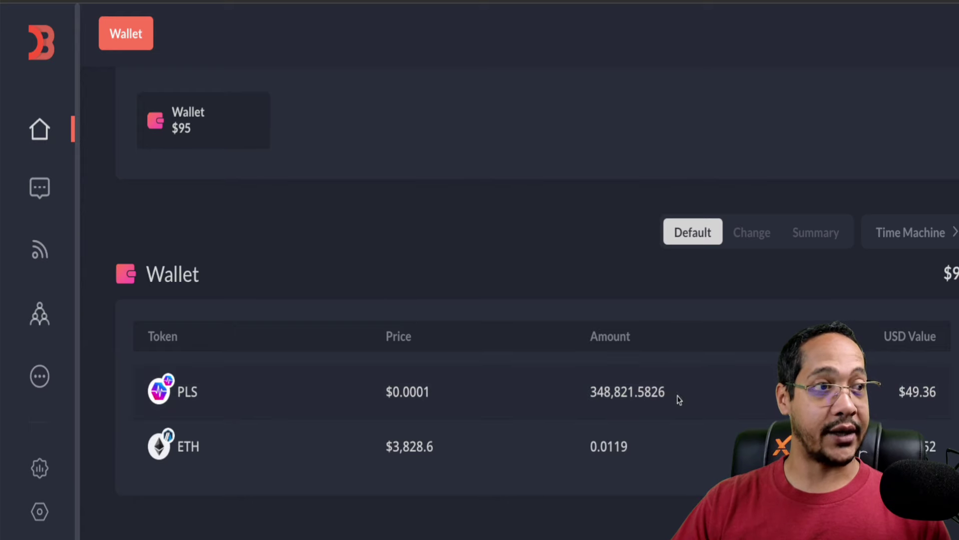
pyautogui.scroll(-2, 926, 398)
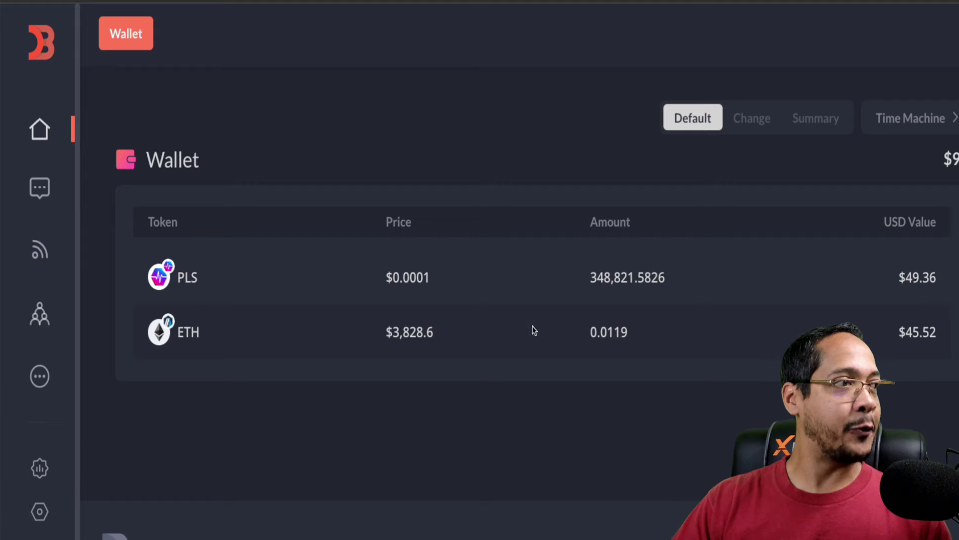
pyautogui.scroll(-1, 746, 344)
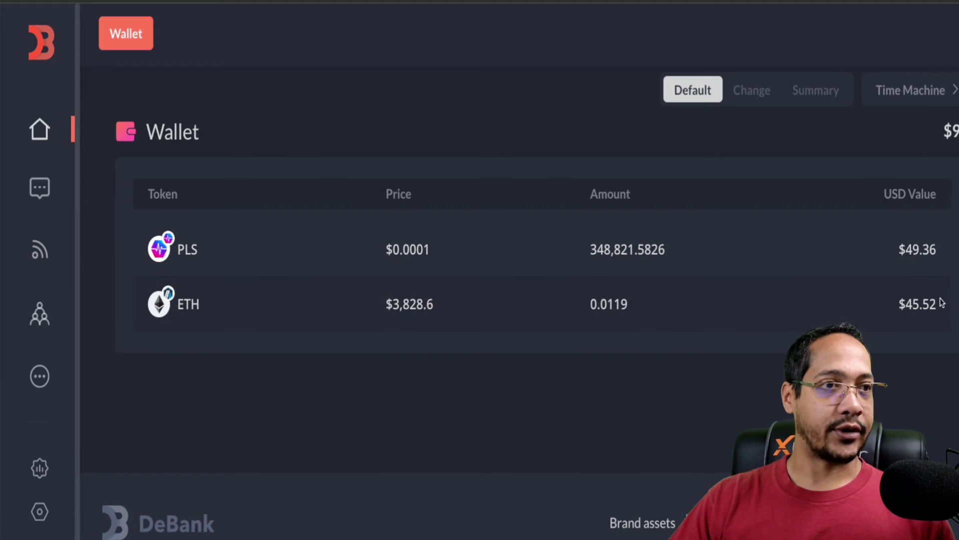